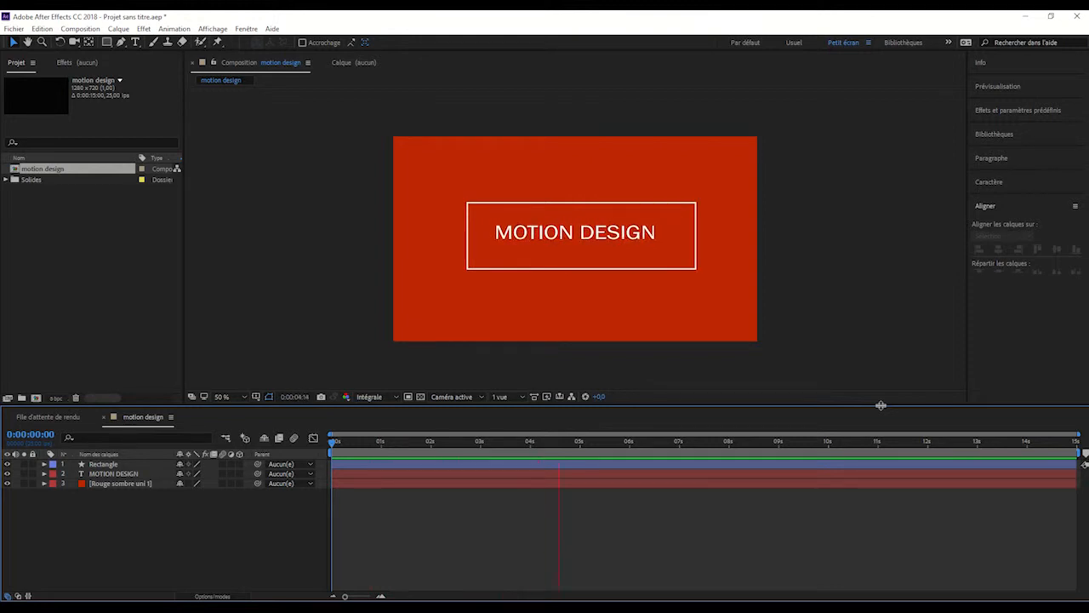
# Step: Duplicate the Rectangle layer with the playhead at 0:00:03:14 and hide the original Rectangle layer
pyautogui.press('space')
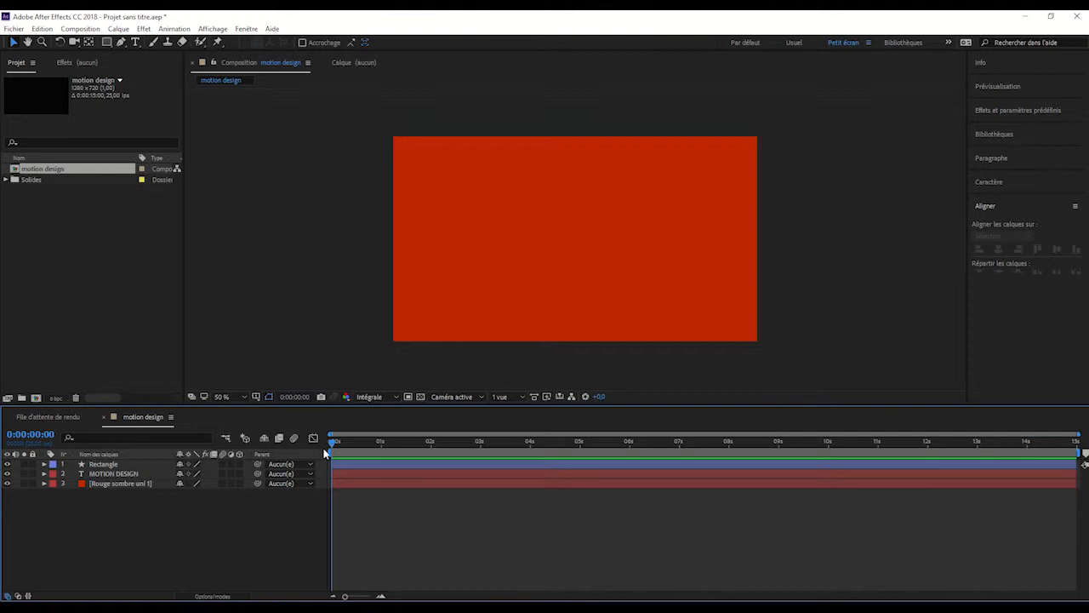
pyautogui.moveTo(333, 442); pyautogui.dragTo(510, 437)
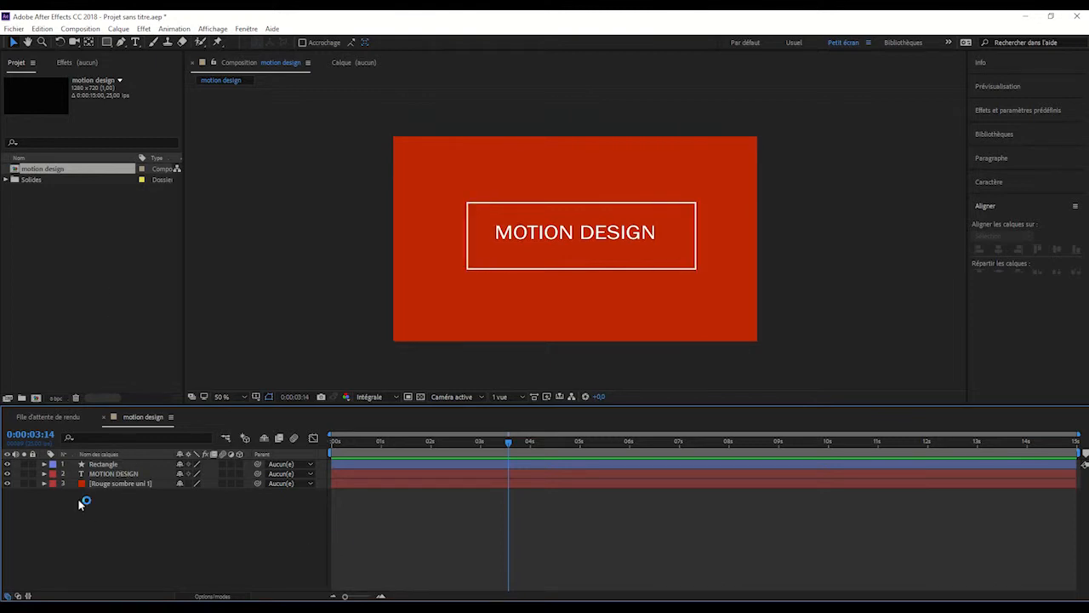
pyautogui.click(118, 465)
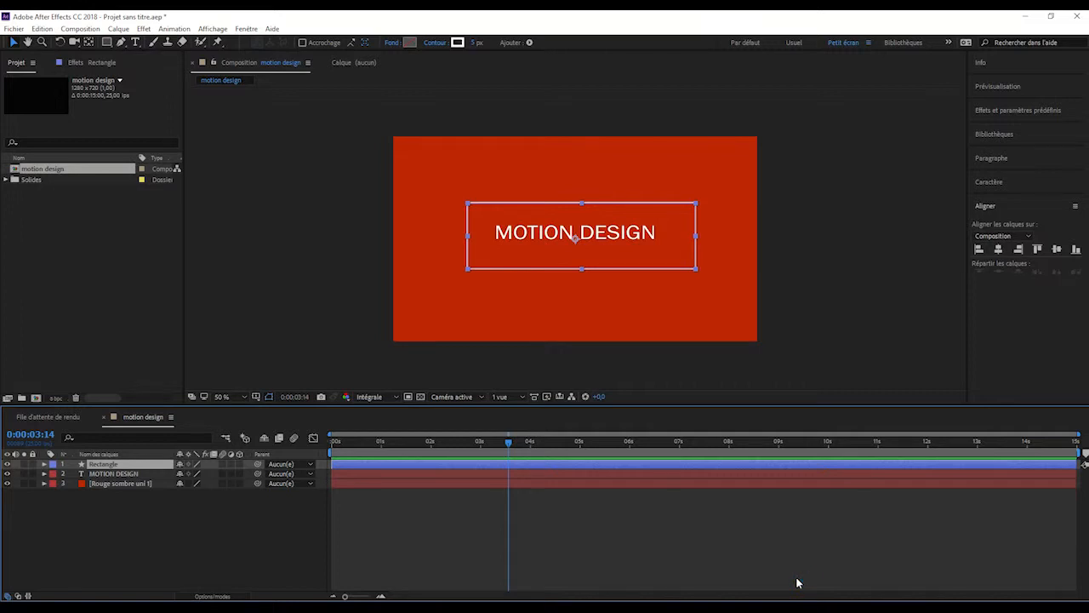
pyautogui.hotkey('ctrl', 'd')
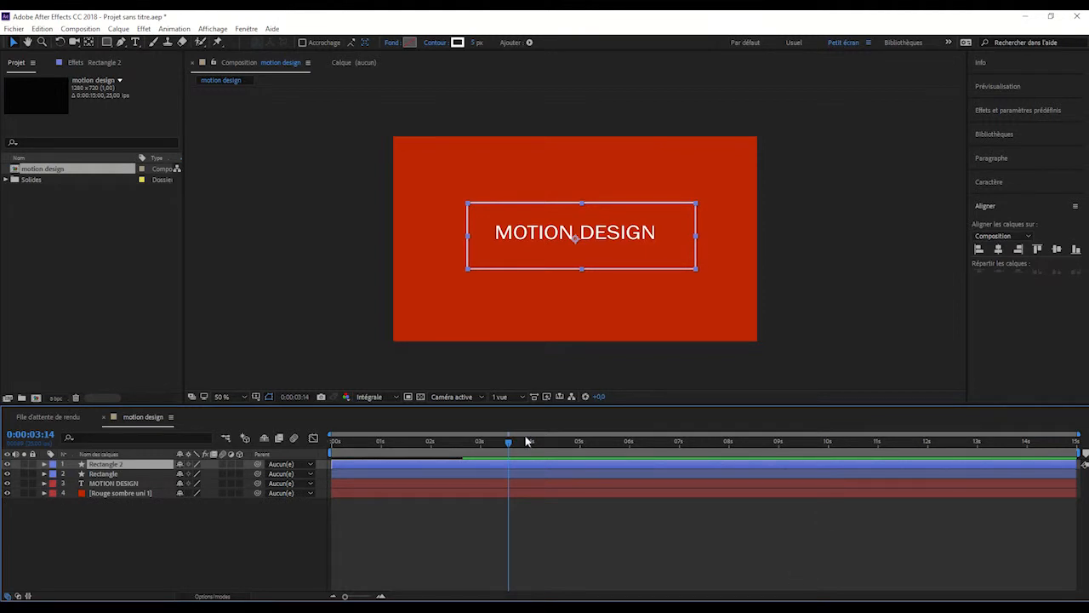
pyautogui.click(7, 474)
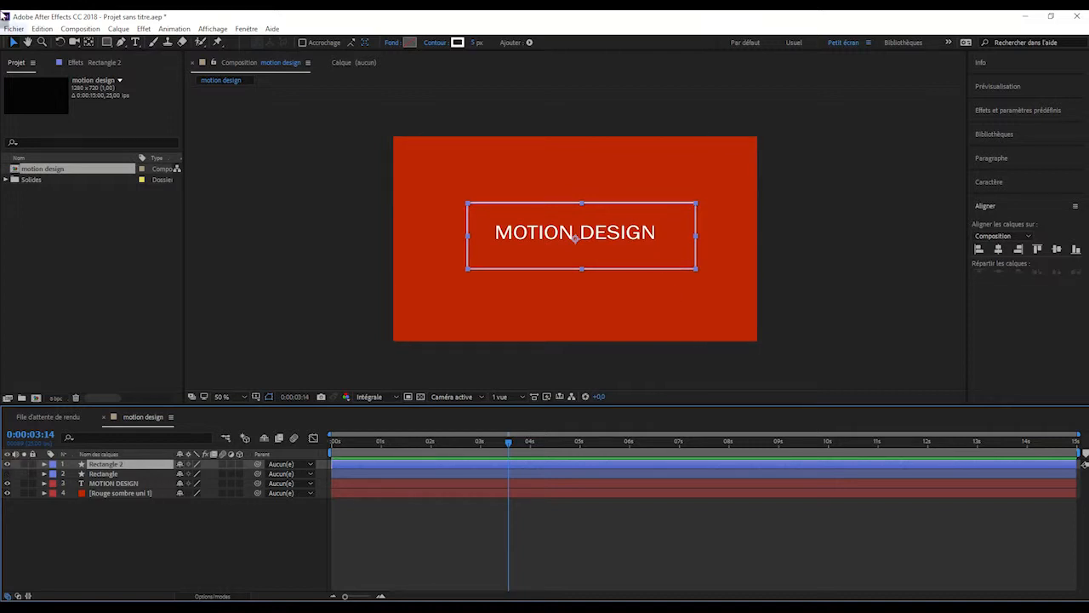
# Step: Enlarge the duplicated rectangle on all sides into an outer frame around the title, and show the original Rectangle layer again
pyautogui.moveTo(582, 272); pyautogui.dragTo(582, 278)
pyautogui.moveTo(468, 238); pyautogui.dragTo(451, 237)
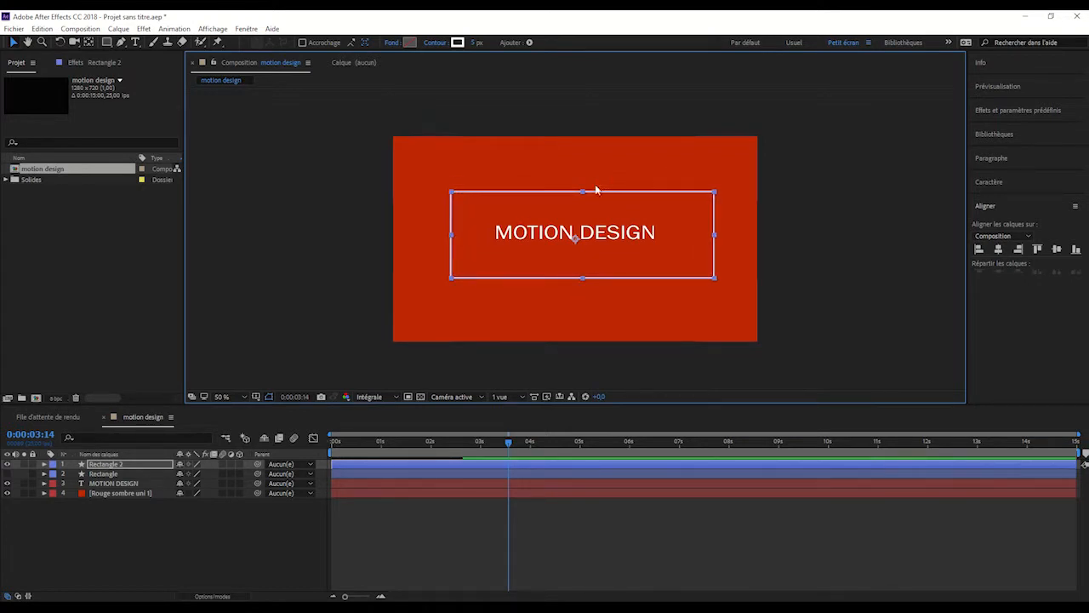
pyautogui.moveTo(583, 191); pyautogui.dragTo(583, 185)
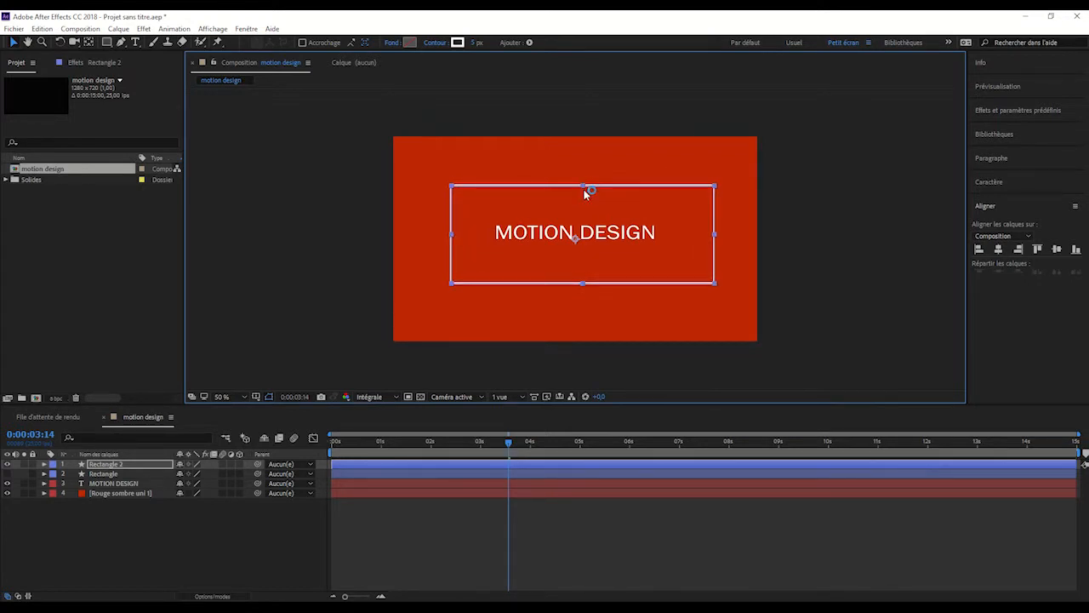
pyautogui.click(7, 474)
pyautogui.click(7, 474)
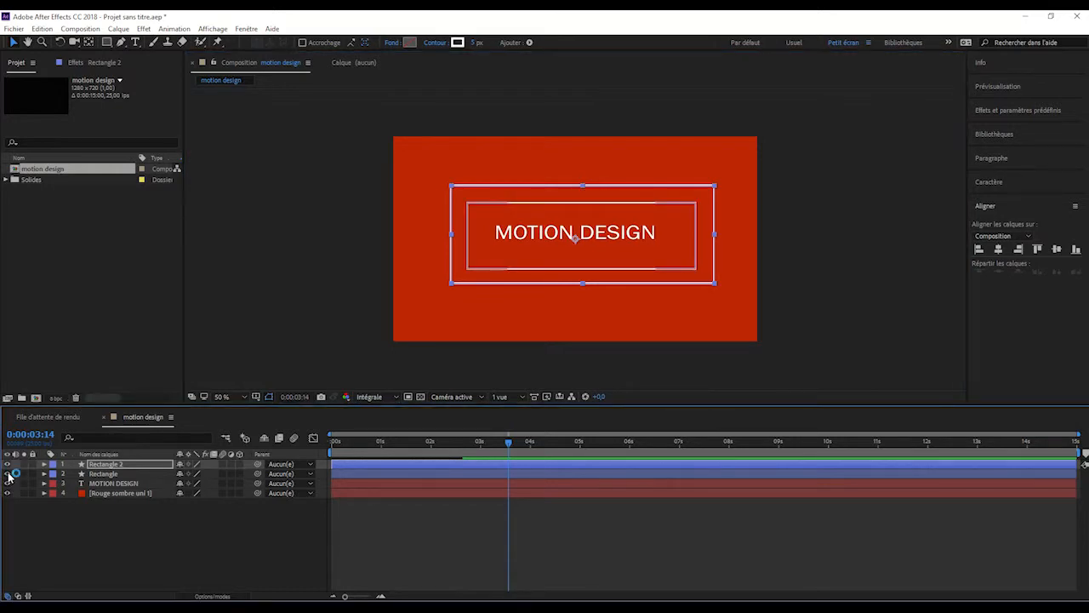
# Step: Rename the Rectangle 2 layer as Trait 1 and preview the animation from the start of the composition
pyautogui.click(123, 465)
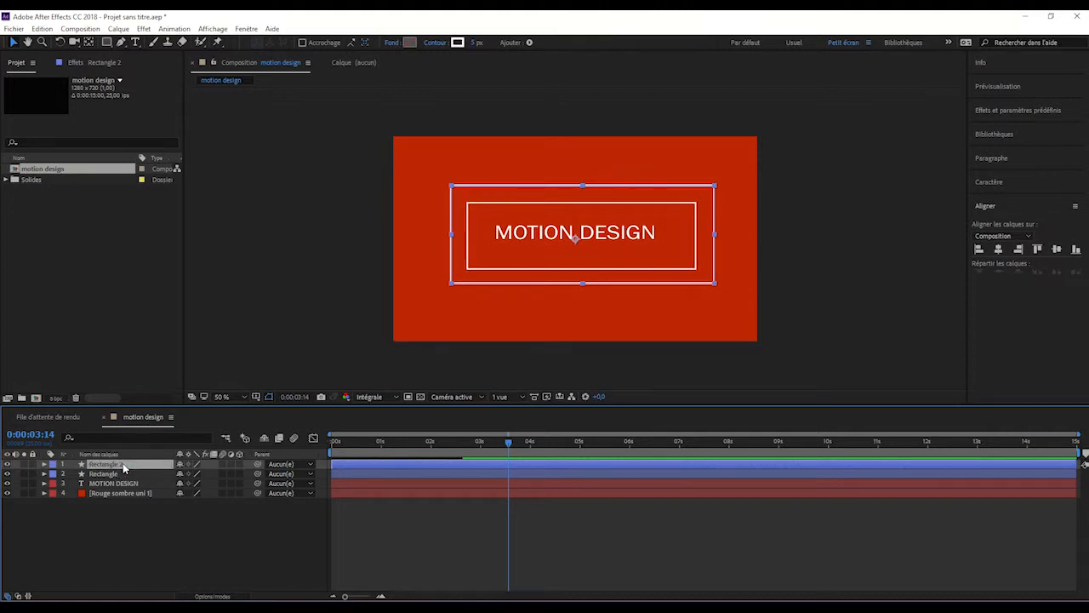
pyautogui.rightClick(123, 465)
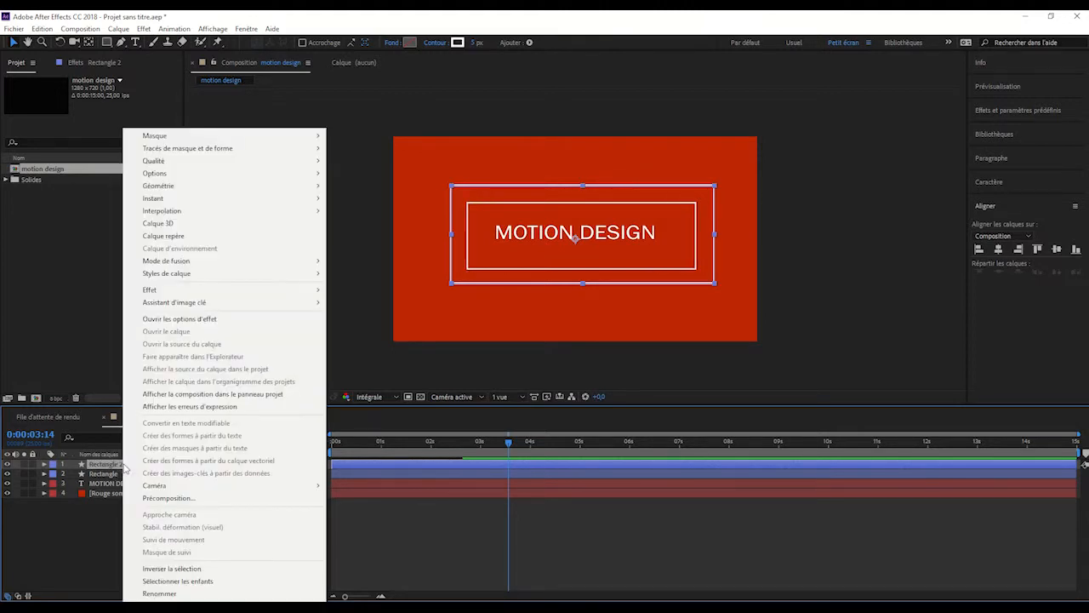
pyautogui.click(148, 594)
pyautogui.write('Trait 1')
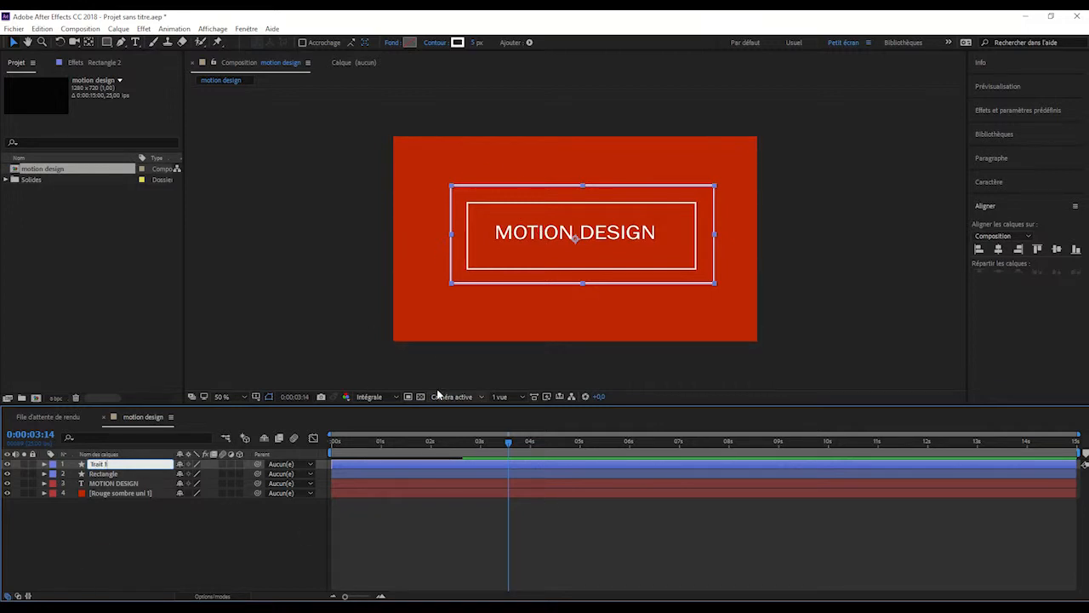
pyautogui.moveTo(509, 444); pyautogui.dragTo(323, 467)
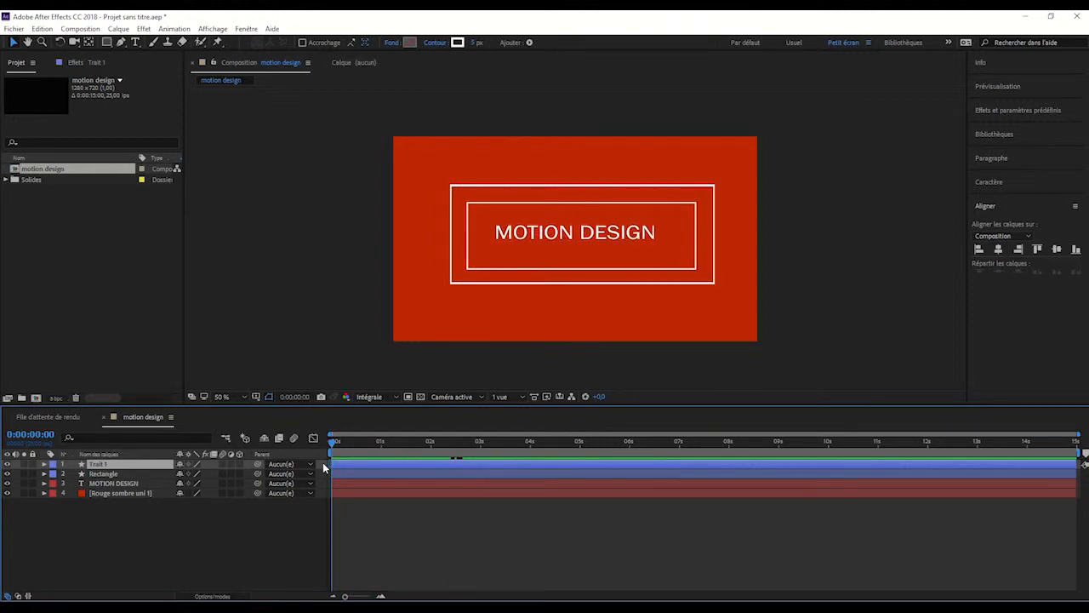
pyautogui.press('space')
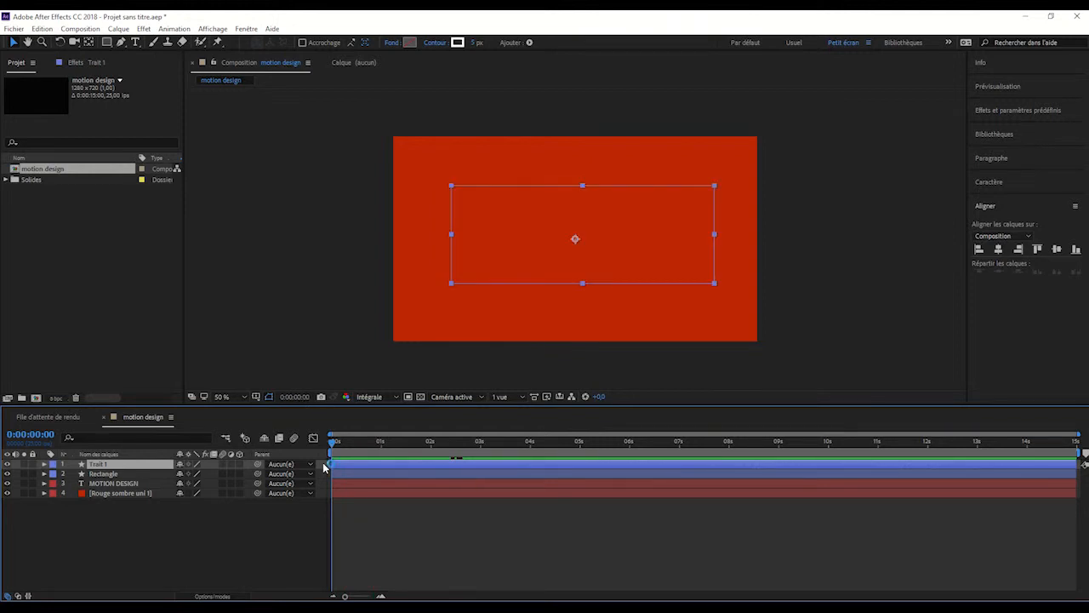
# Step: Delete the Début keyframe at 0:00:02:16 from Raccorder les tracés 1 of the Trait 1 layer
pyautogui.click(45, 465)
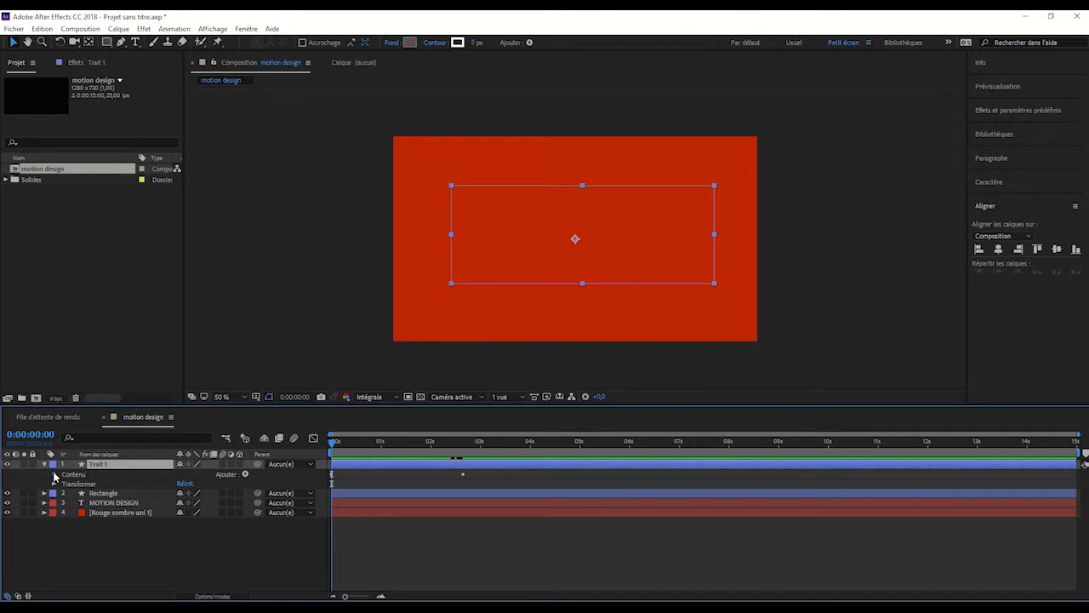
pyautogui.click(54, 474)
pyautogui.click(64, 484)
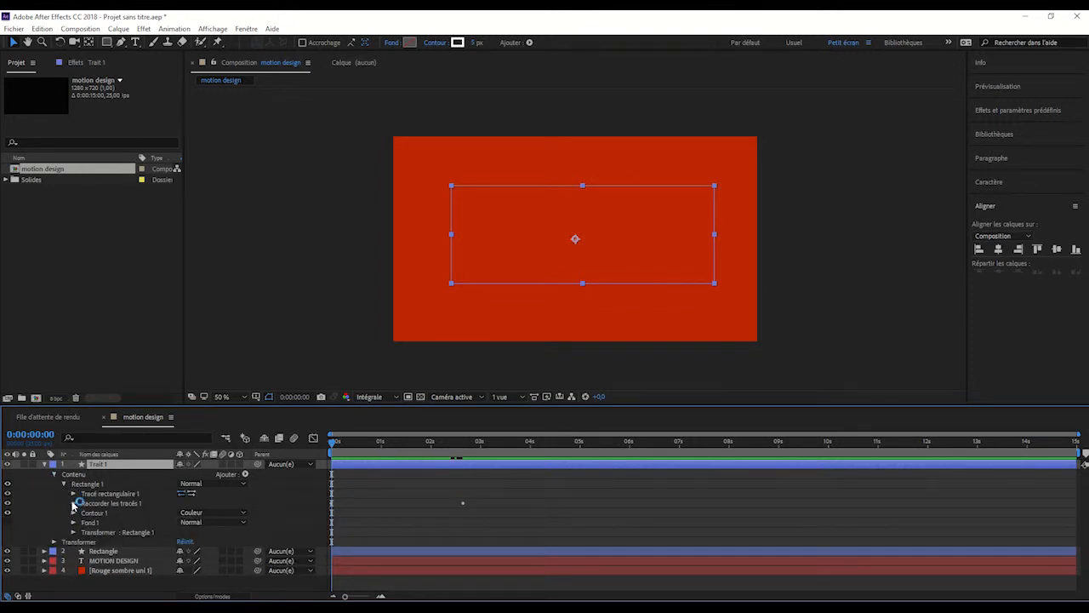
pyautogui.click(74, 506)
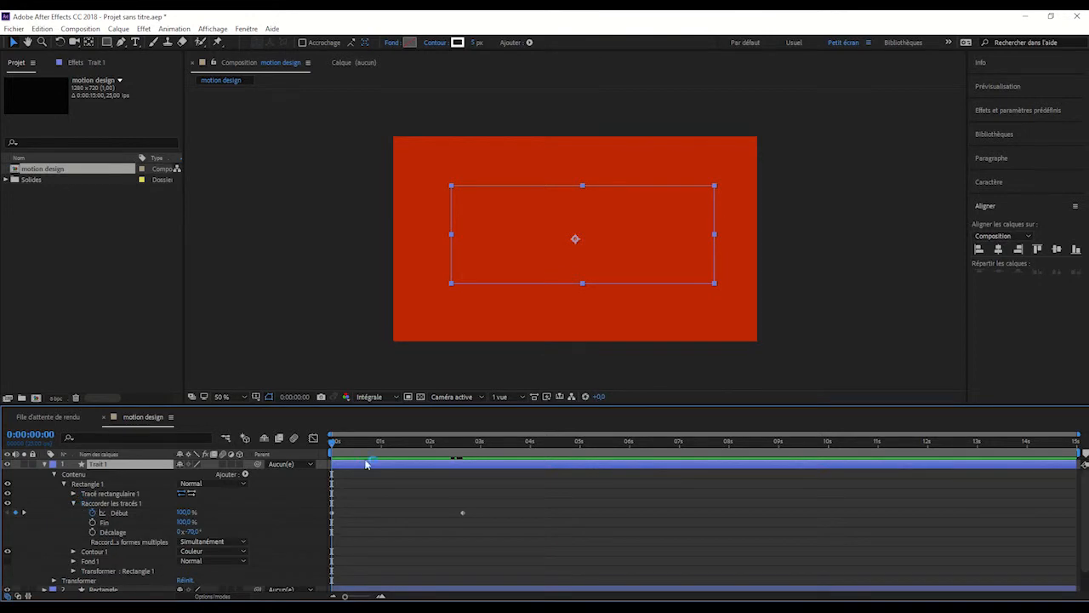
pyautogui.click(335, 443)
pyautogui.moveTo(335, 444); pyautogui.dragTo(460, 447)
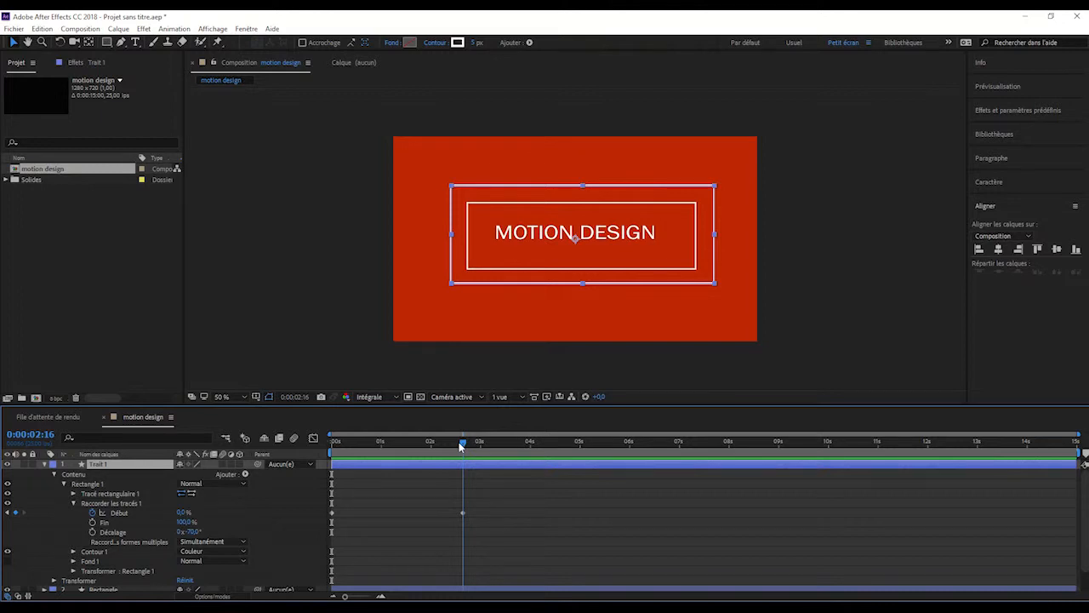
pyautogui.moveTo(461, 447); pyautogui.dragTo(461, 447)
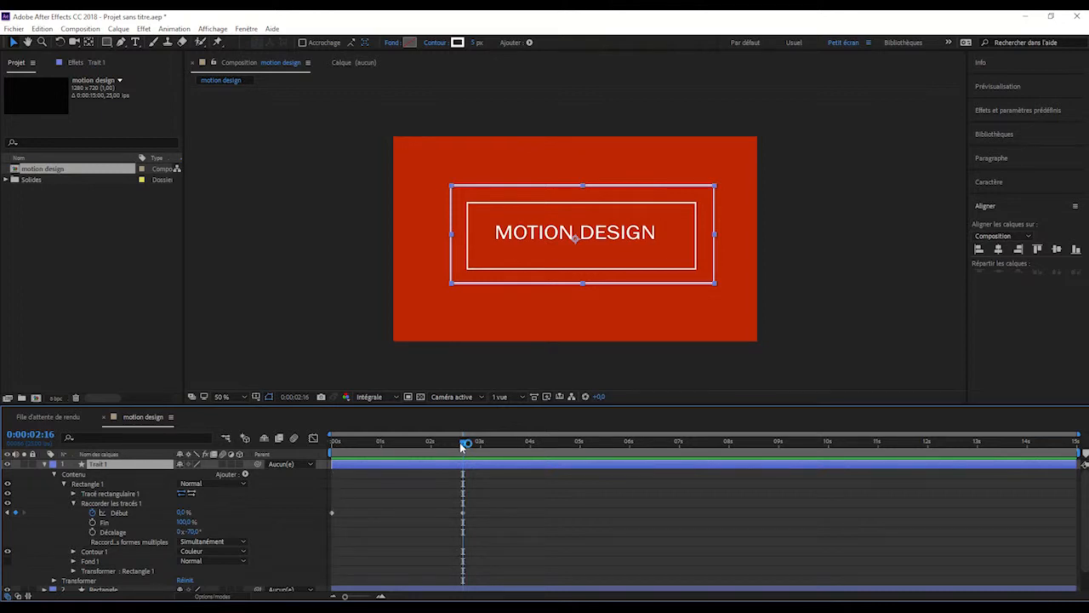
pyautogui.click(463, 512)
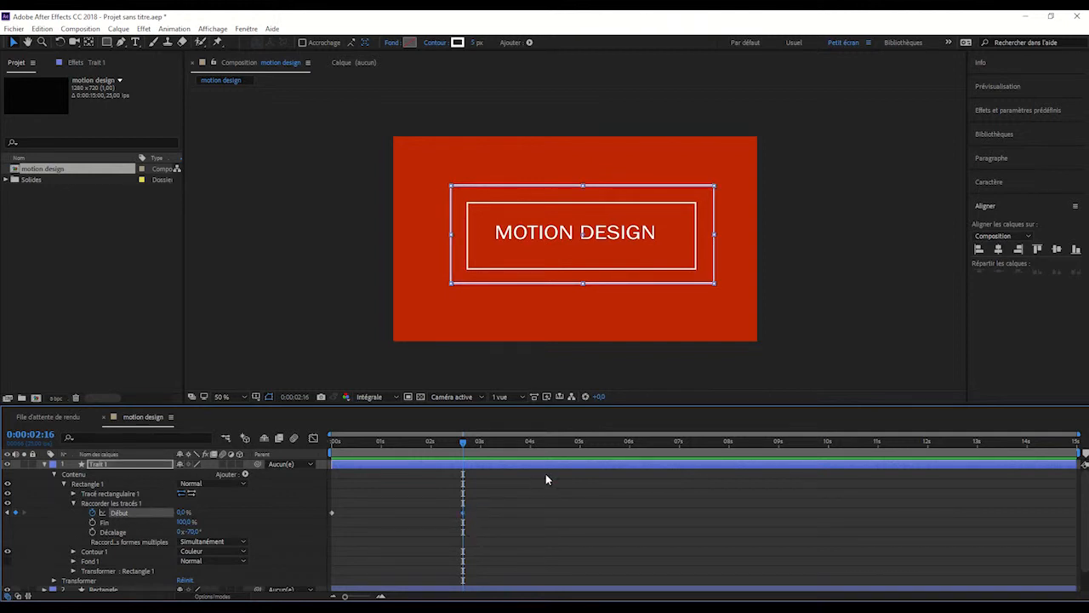
pyautogui.press('Delete')
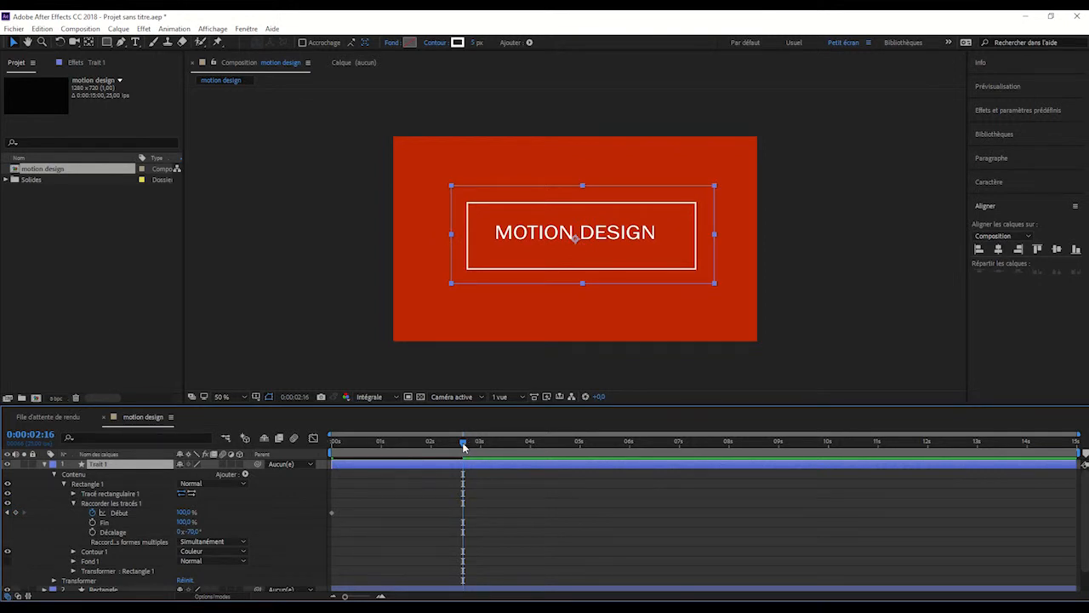
# Step: Add a Début keyframe at 0:00:02:16 on Trait 1 and set Début to 94% at 0:00:03:20
pyautogui.press('space')
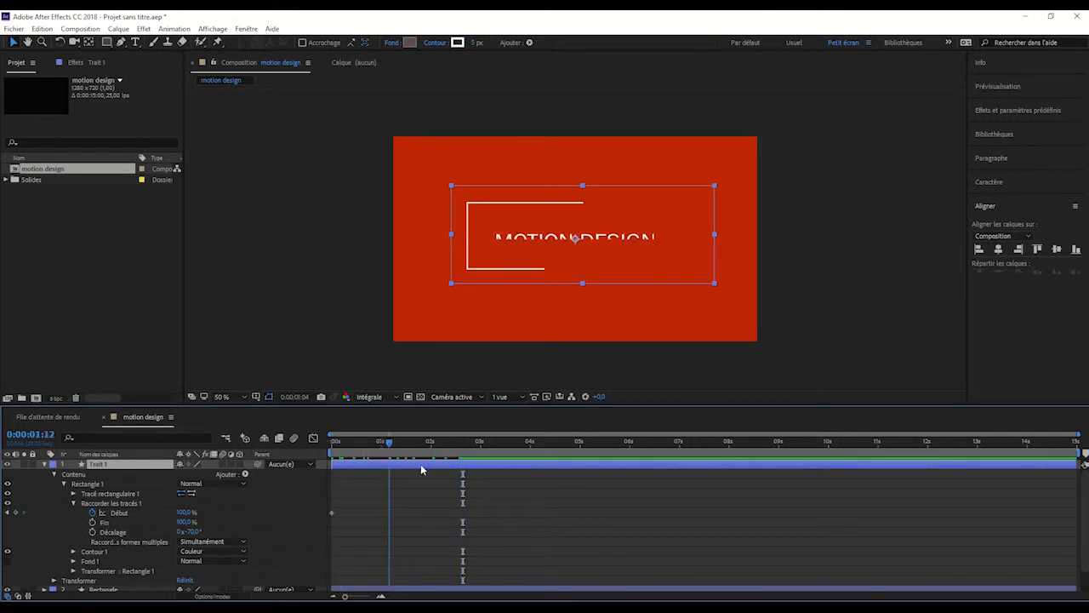
pyautogui.press('space')
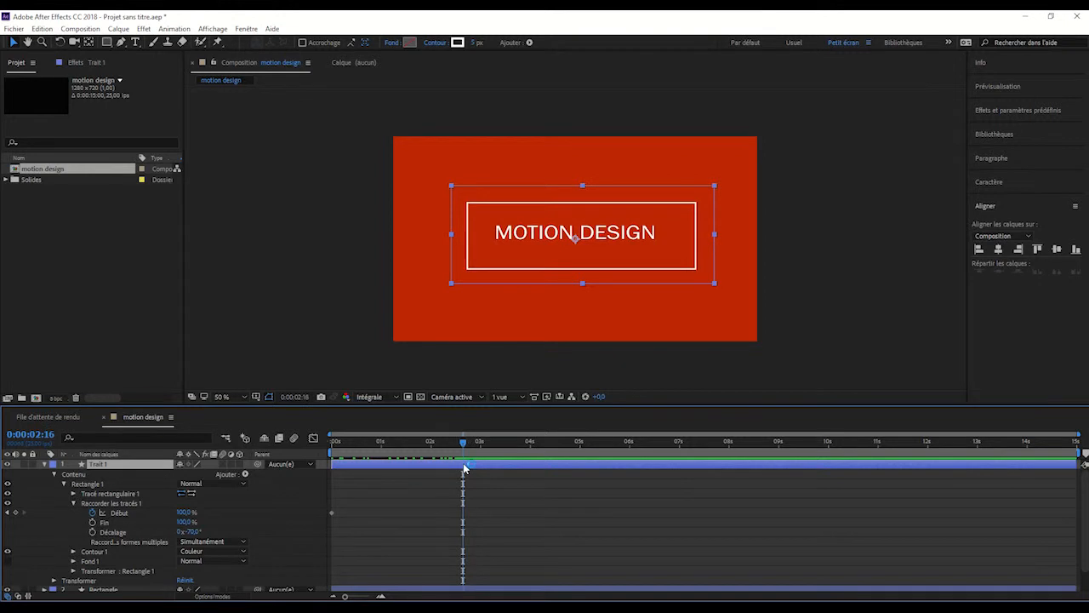
pyautogui.click(16, 514)
pyautogui.moveTo(463, 441); pyautogui.dragTo(521, 446)
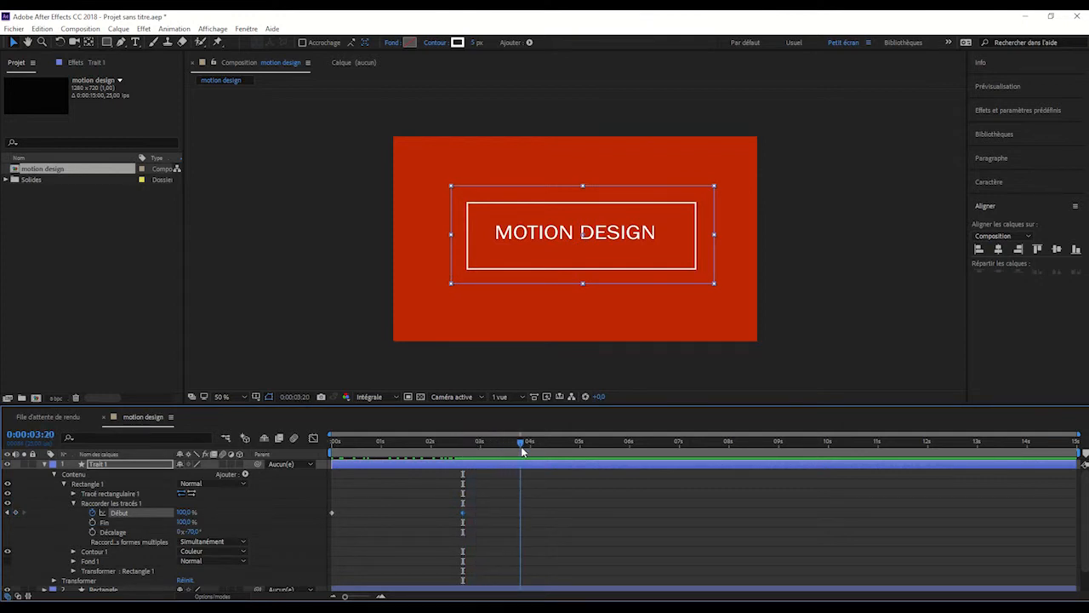
pyautogui.click(183, 513)
pyautogui.write('94')
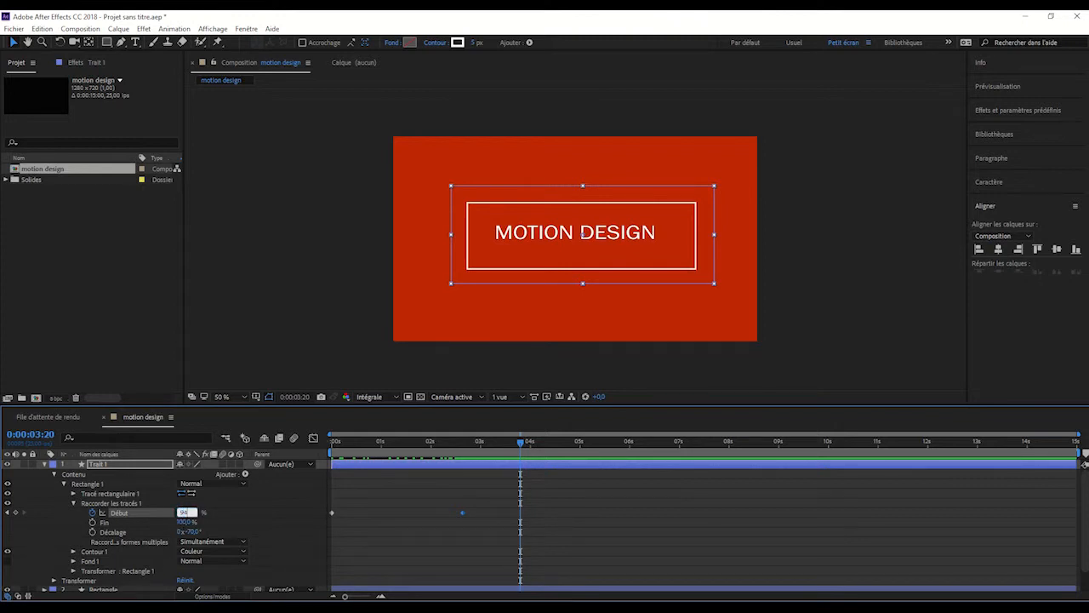
pyautogui.click(249, 513)
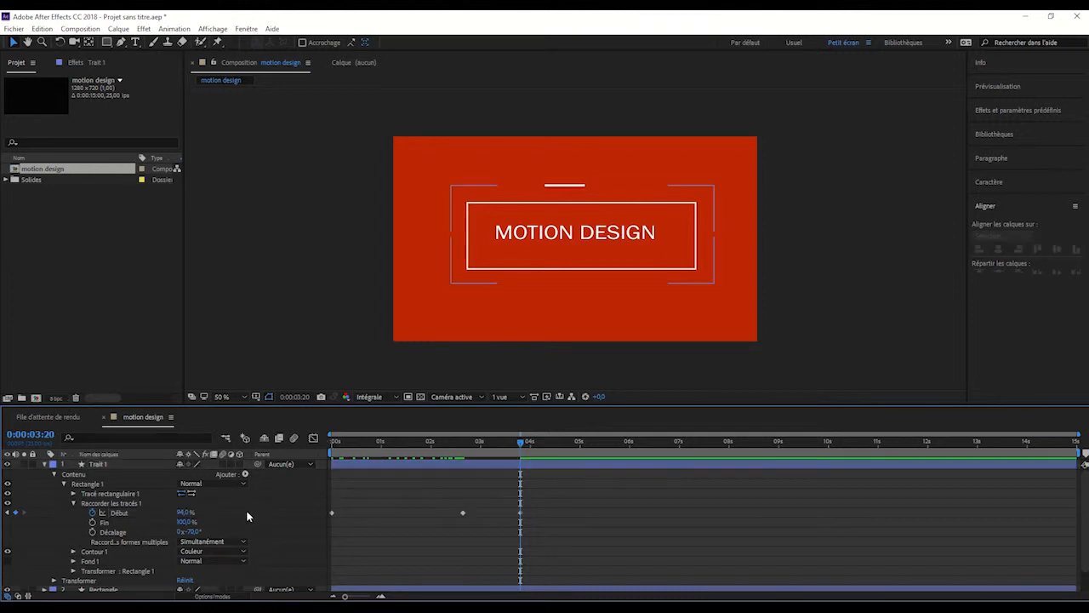
pyautogui.moveTo(366, 590)
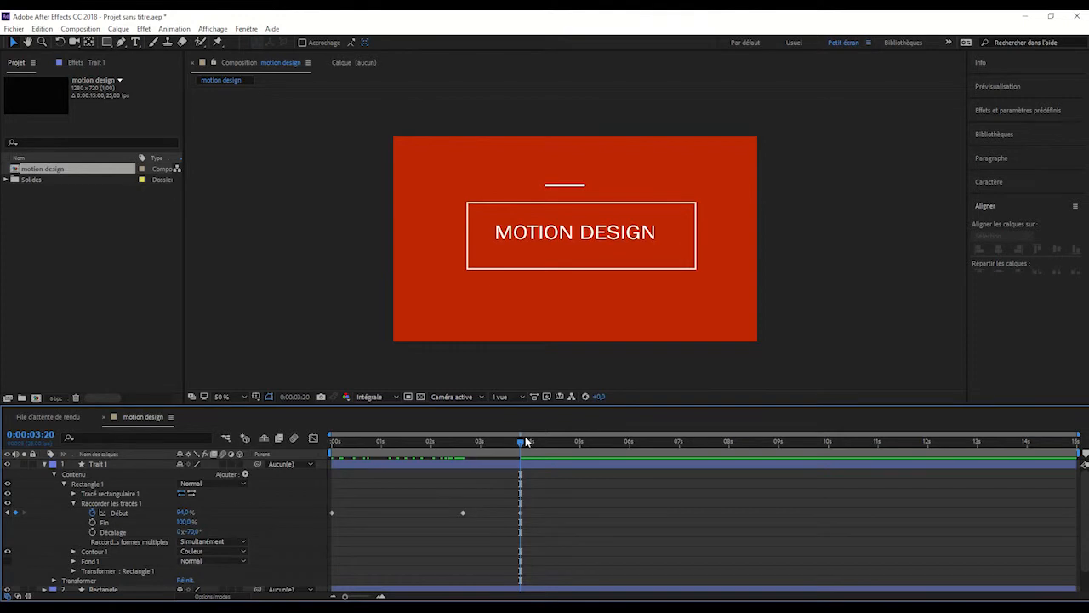
pyautogui.press('space')
# Step: Keyframe Trait 1's Décalage at 0:00:03:20, set its revolutions to -3 at 0:00:07:01, and preview the animation
pyautogui.click(92, 532)
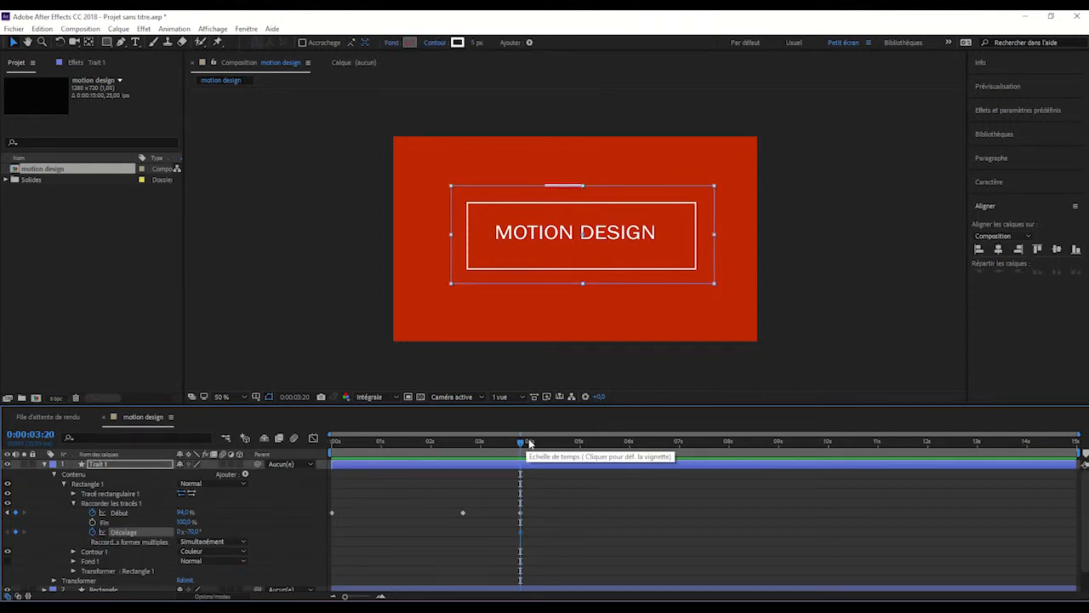
pyautogui.moveTo(521, 442); pyautogui.dragTo(682, 441)
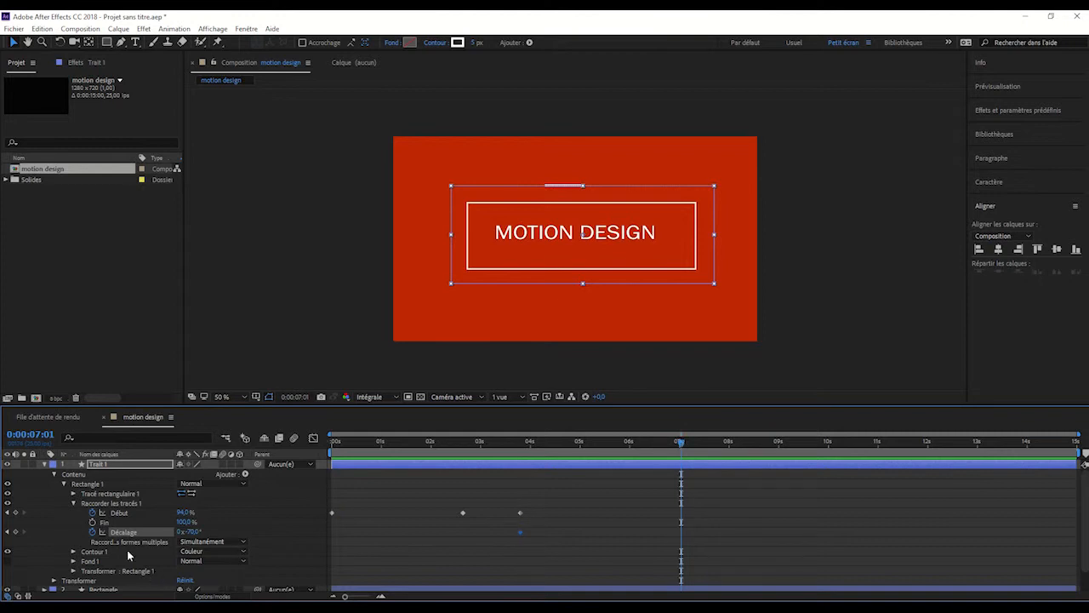
pyautogui.click(180, 532)
pyautogui.write('-3')
pyautogui.click(249, 530)
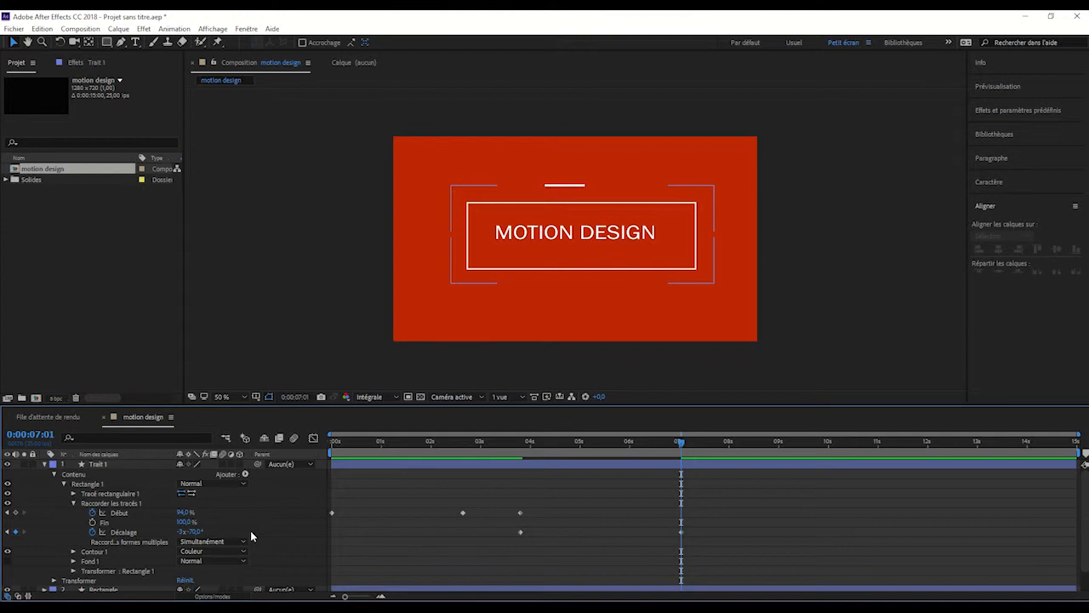
pyautogui.press('space')
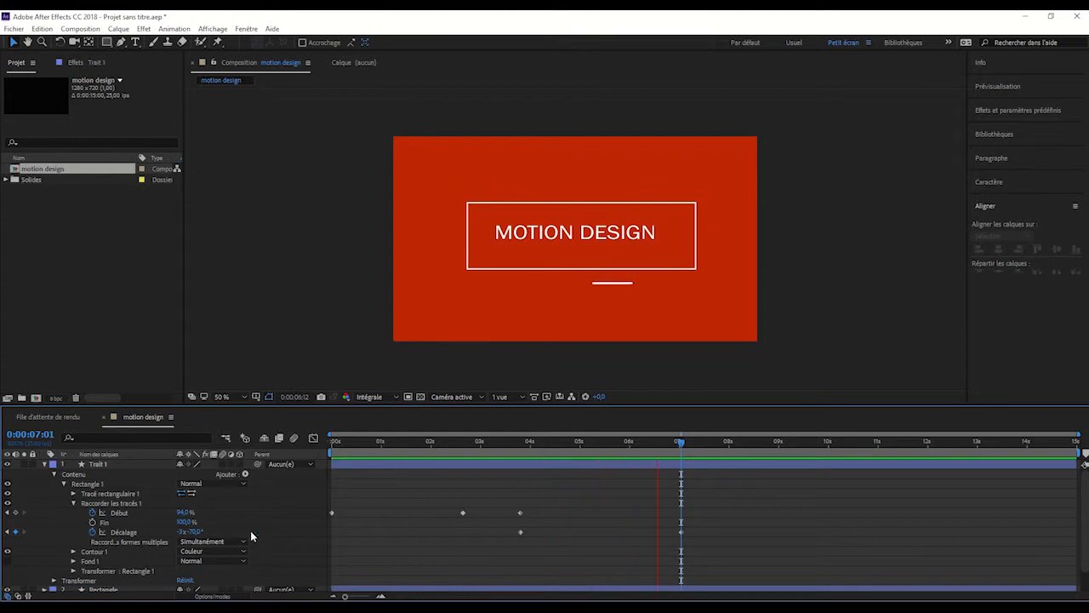
pyautogui.press('space')
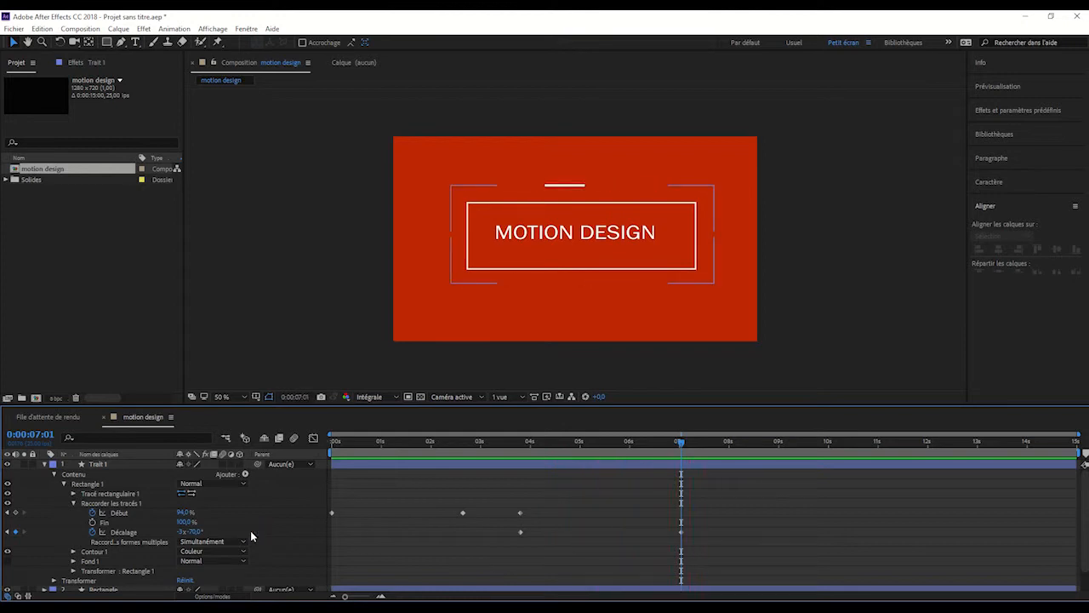
# Step: Collapse Trait 1, duplicate the Rectangle layer again and move the copy above Trait 1 in the layer stack
pyautogui.click(46, 465)
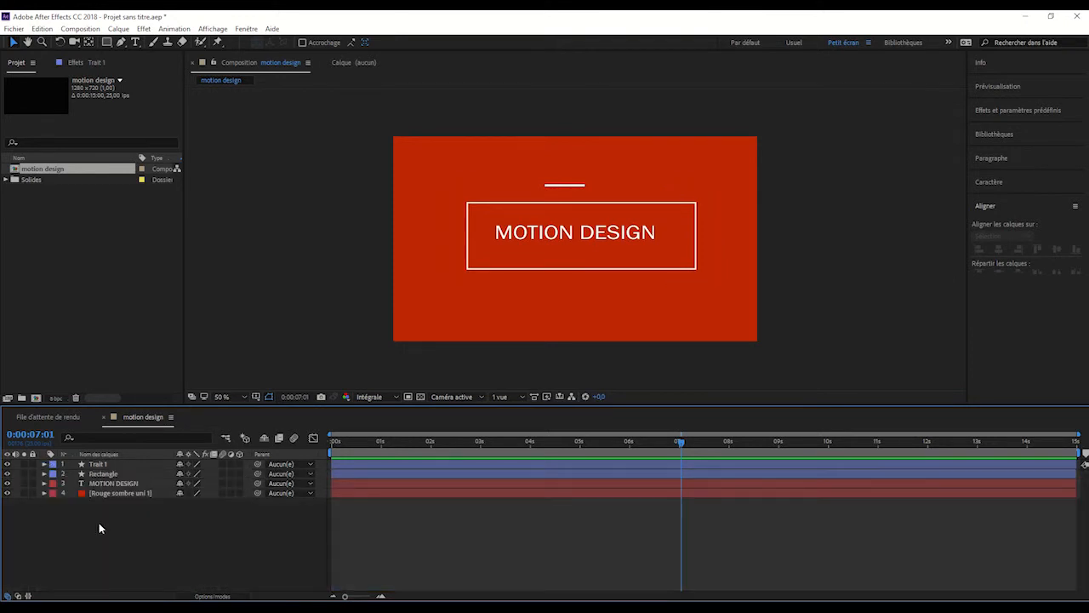
pyautogui.click(99, 474)
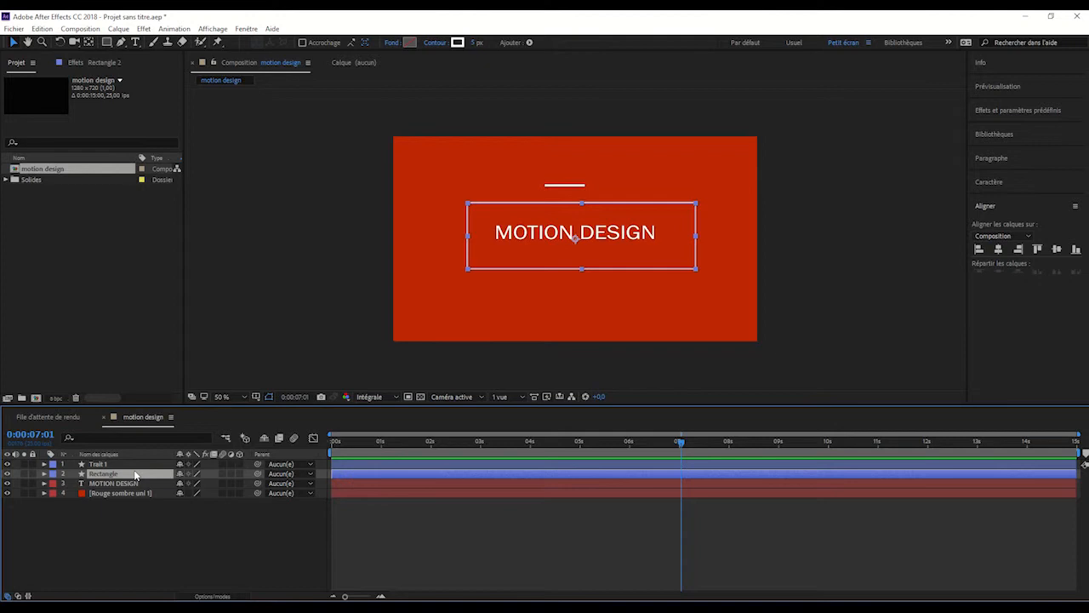
pyautogui.hotkey('ctrl', 'd')
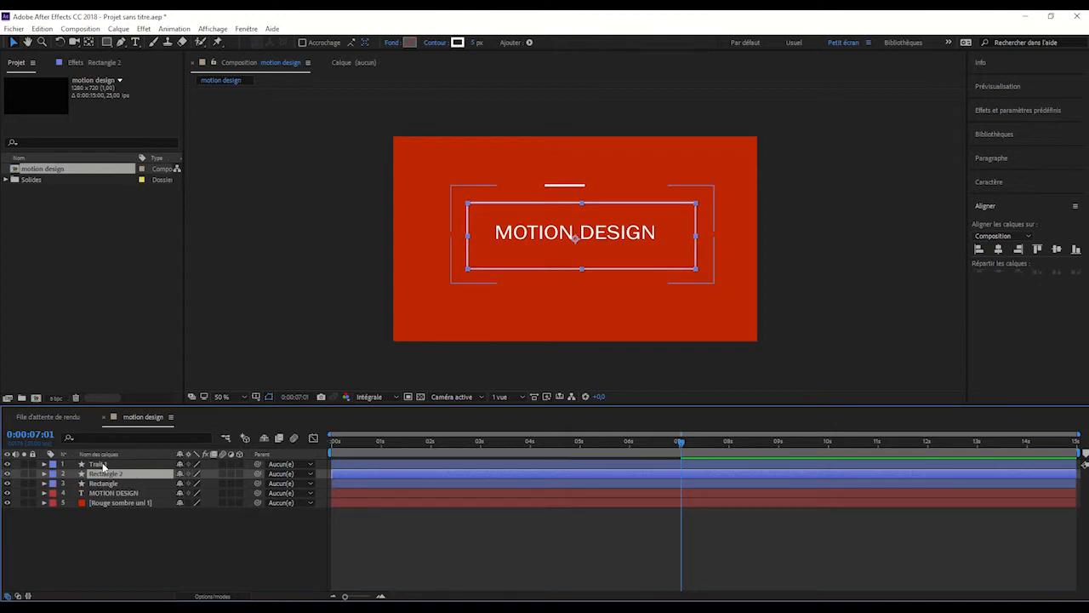
pyautogui.moveTo(136, 474); pyautogui.dragTo(132, 466)
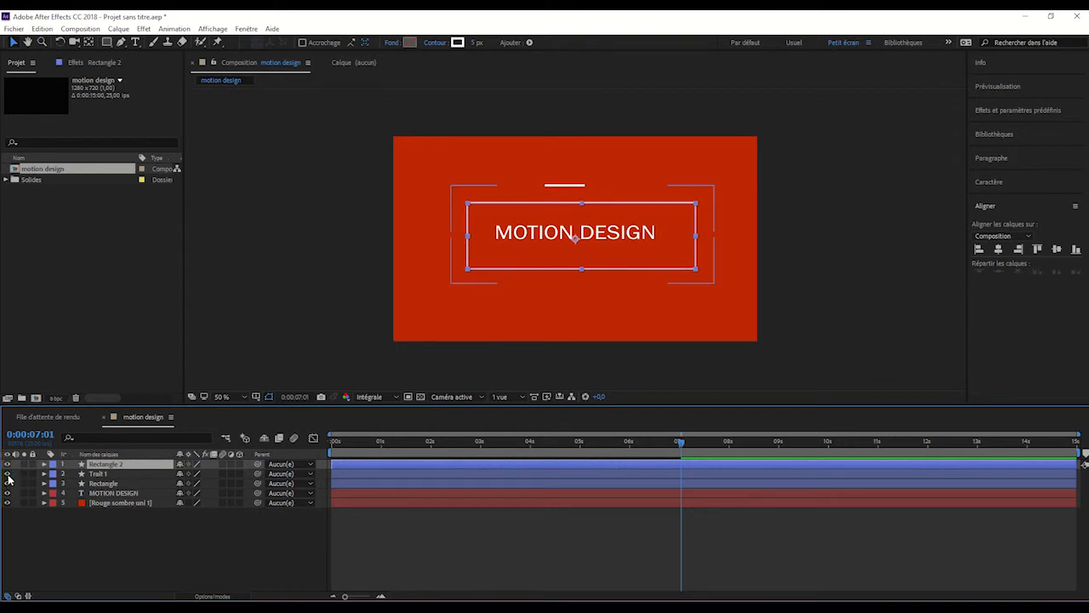
# Step: With the Rectangle layer temporarily hidden, enlarge Rectangle 2 symmetrically in width and height until it surrounds the Trait 1 line
pyautogui.click(7, 483)
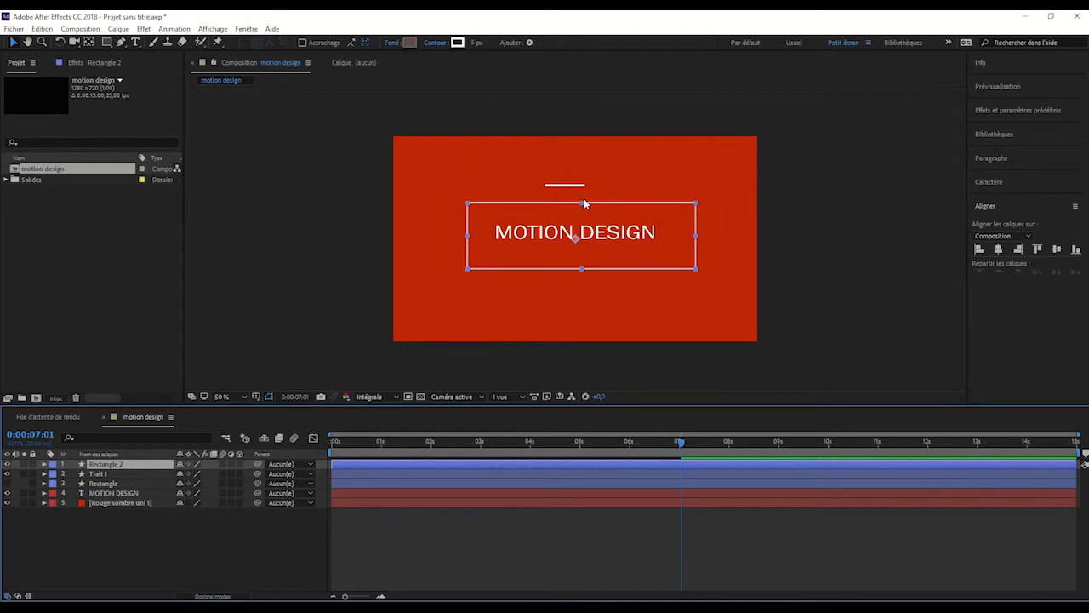
pyautogui.moveTo(583, 204); pyautogui.dragTo(583, 174)
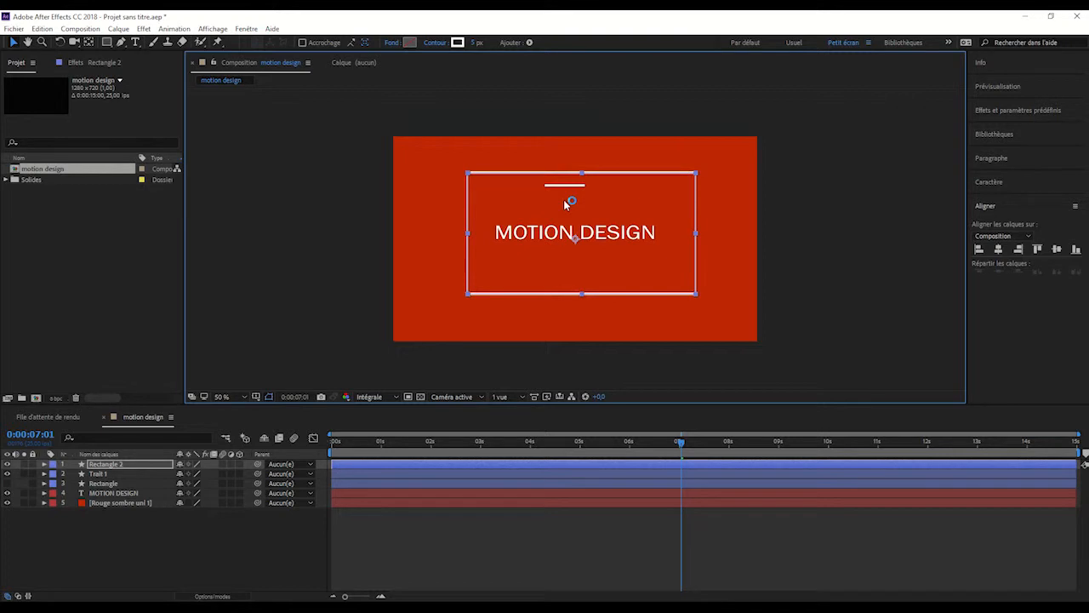
pyautogui.moveTo(470, 234); pyautogui.dragTo(448, 235)
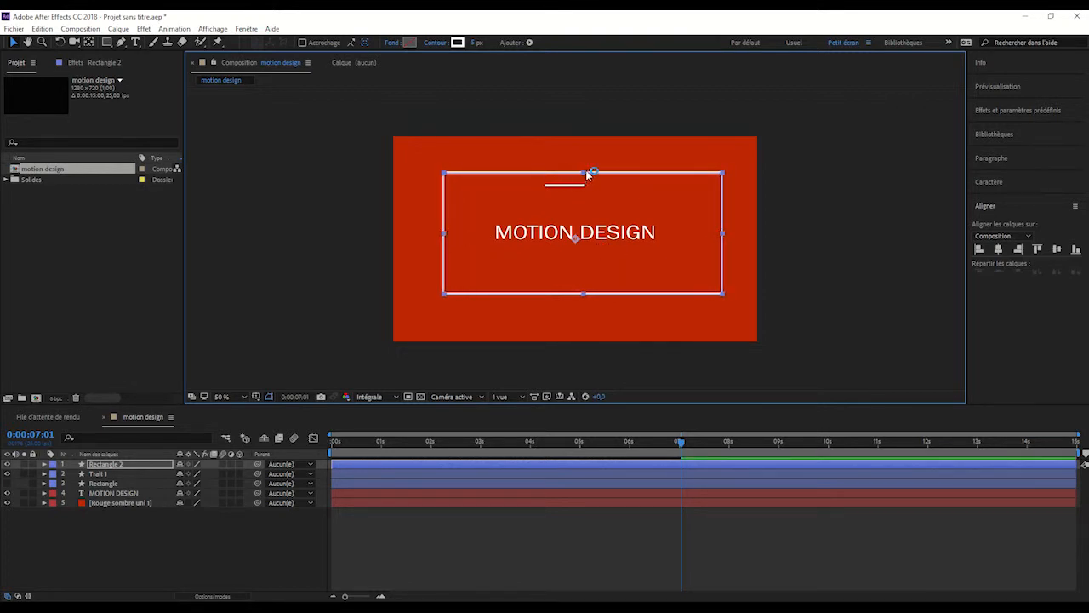
pyautogui.moveTo(586, 175); pyautogui.dragTo(587, 176)
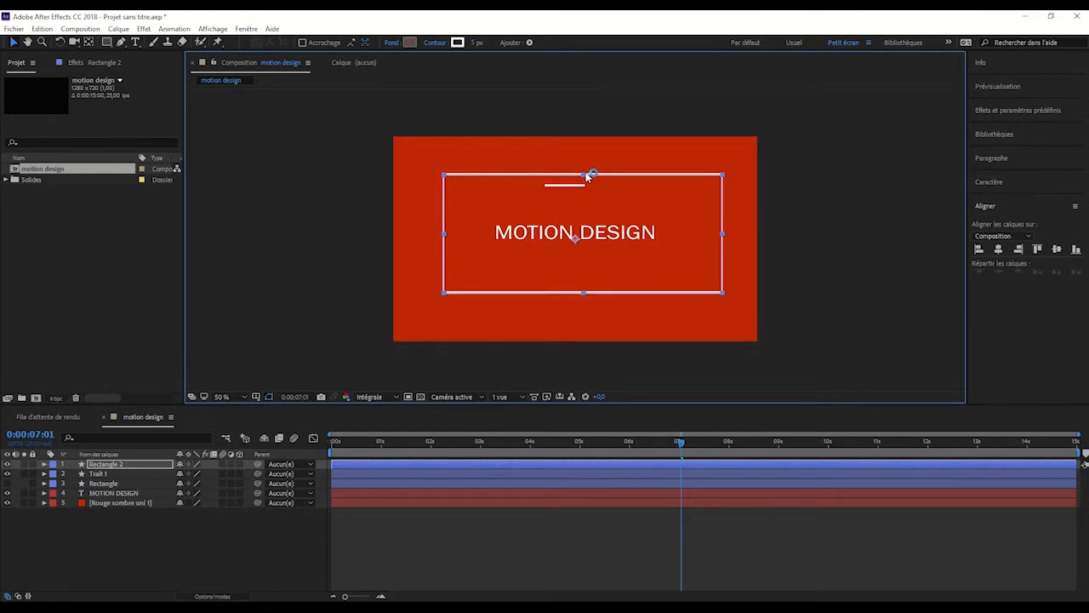
pyautogui.moveTo(583, 294); pyautogui.dragTo(583, 286)
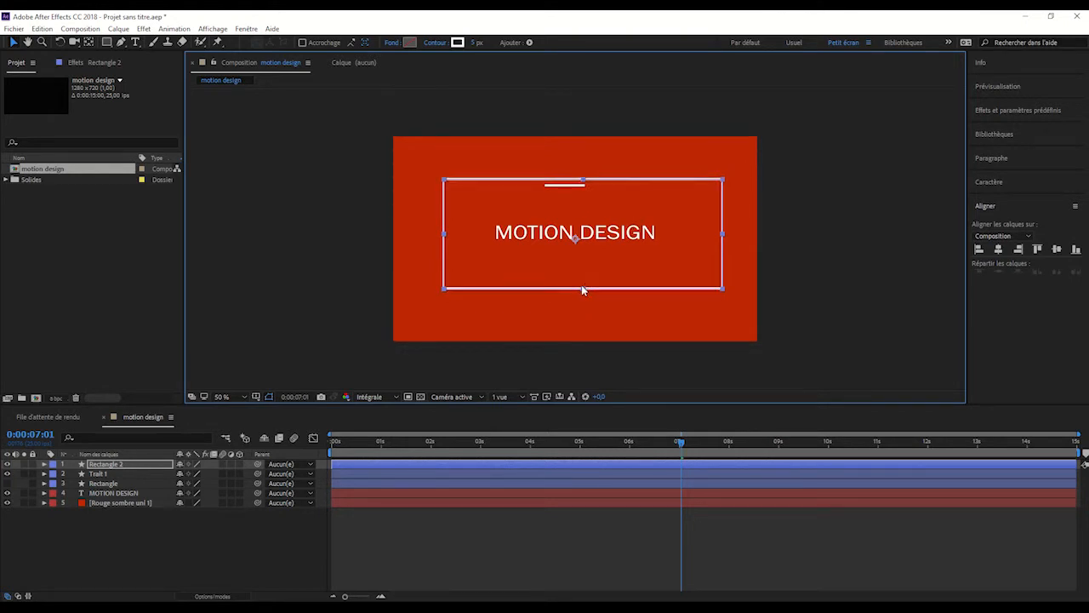
pyautogui.click(8, 482)
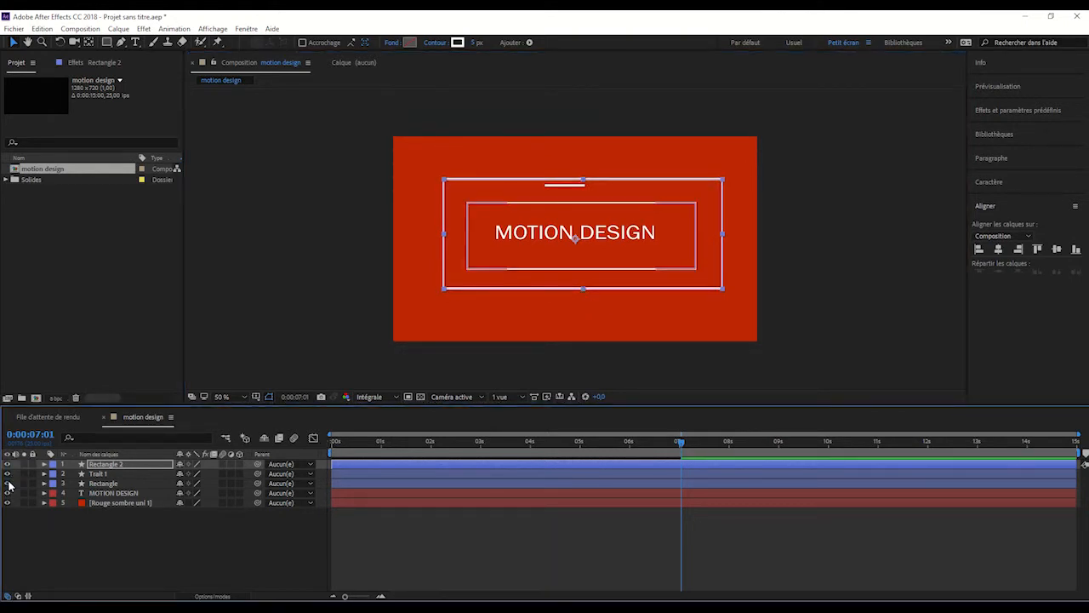
# Step: Fine-tune Rectangle 2's height and width so its outline is spaced evenly outside the inner frame
pyautogui.moveTo(586, 181)
pyautogui.mouseDown()
pyautogui.moveTo(585, 195)
pyautogui.moveTo(585, 177)
pyautogui.mouseUp()
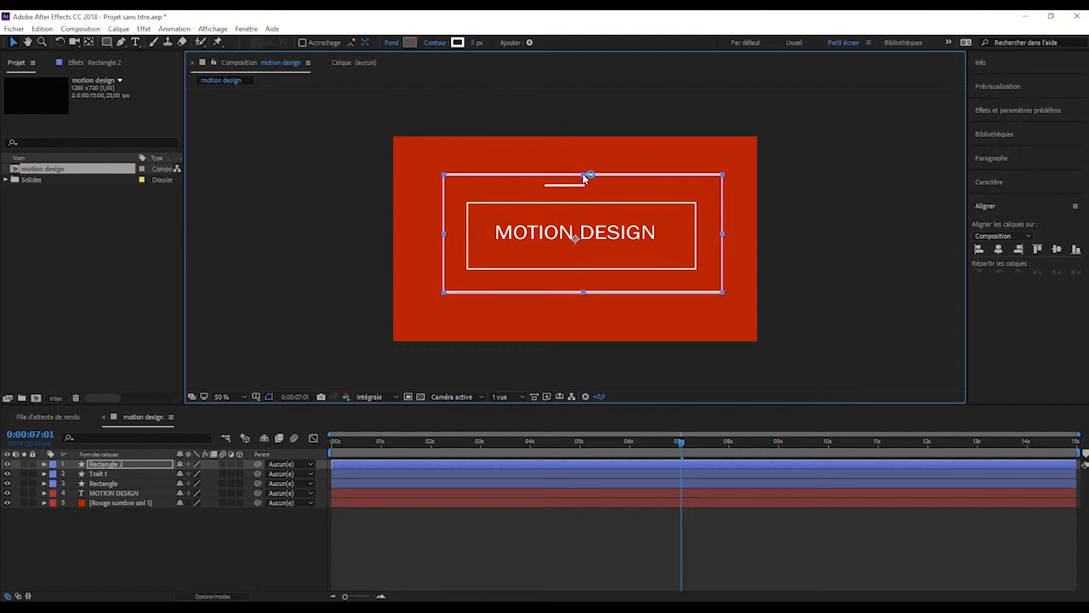
pyautogui.moveTo(723, 234); pyautogui.dragTo(717, 238)
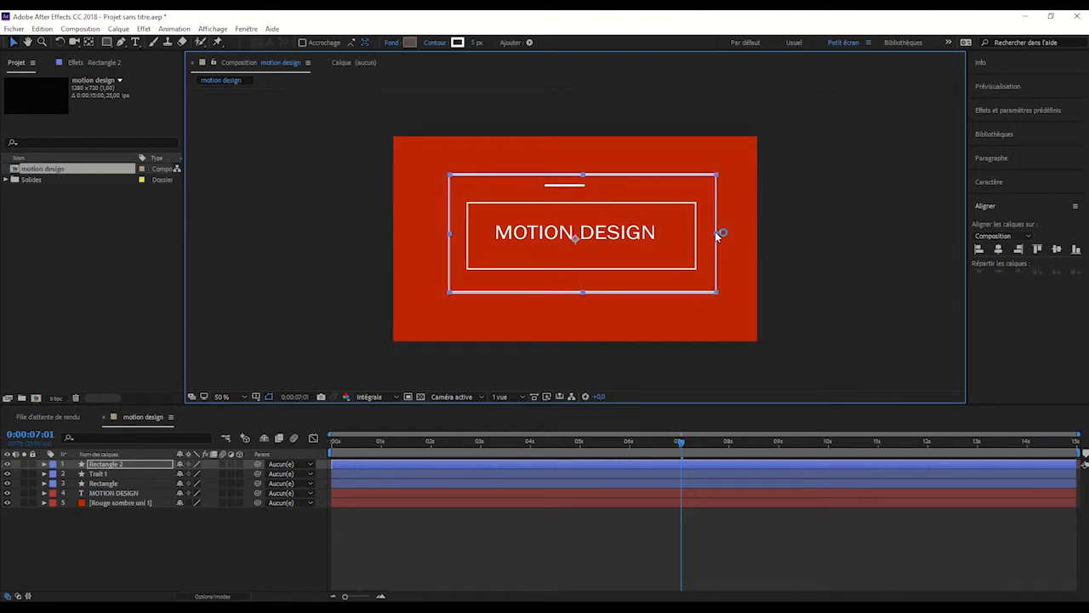
pyautogui.moveTo(449, 234); pyautogui.dragTo(446, 232)
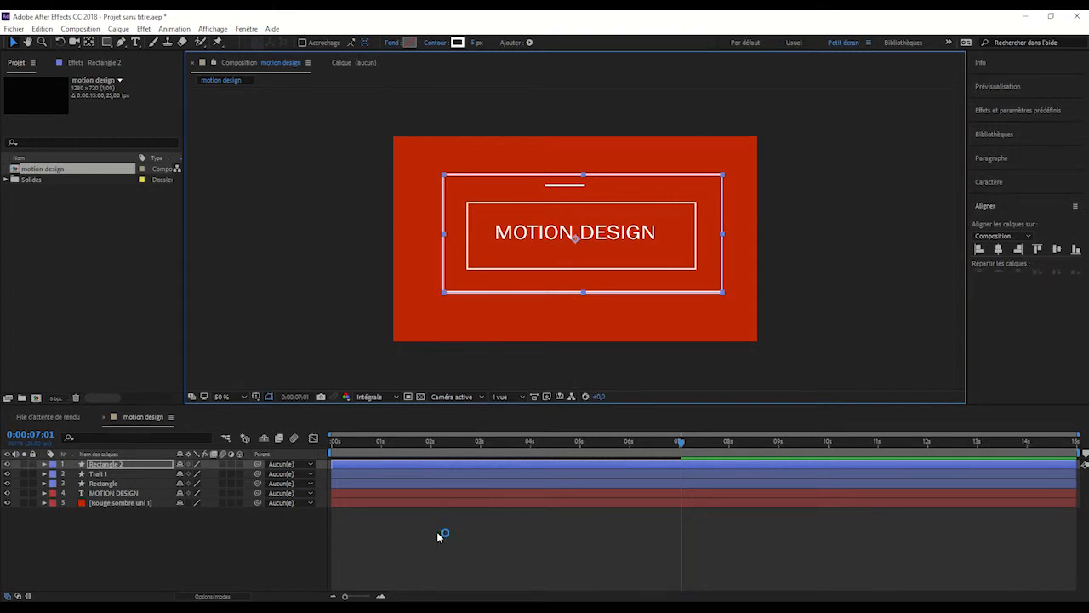
# Step: Rename the Rectangle 2 layer as Trait 2
pyautogui.rightClick(125, 464)
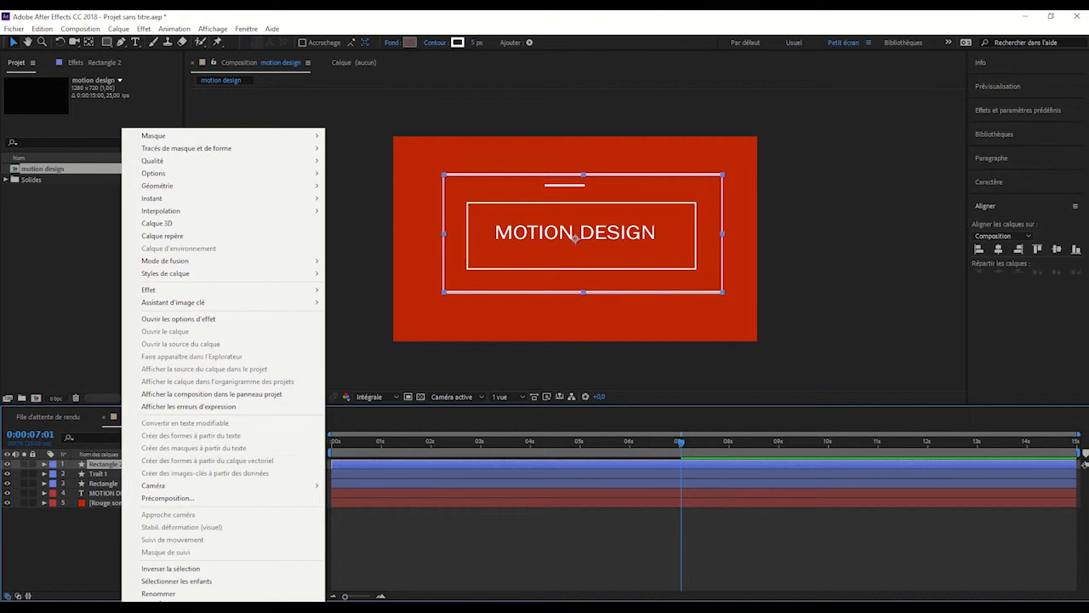
pyautogui.click(158, 593)
pyautogui.write('bl')
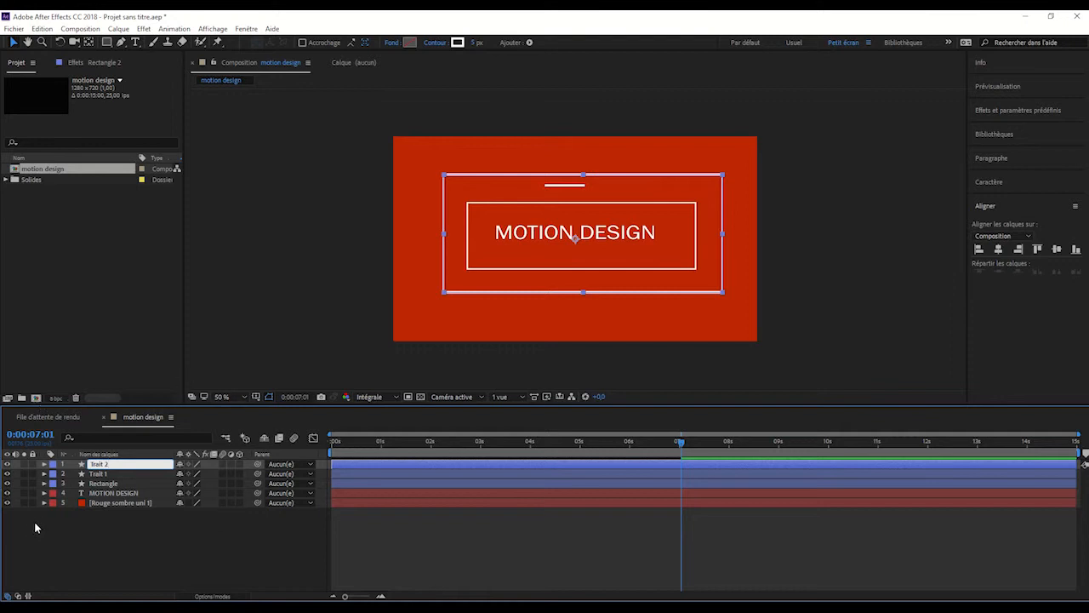
# Step: Expand Trait 2 to its Raccorder les tracés 1 properties and delete the Début keyframe at 0:00:02:16
pyautogui.moveTo(681, 445); pyautogui.dragTo(480, 460)
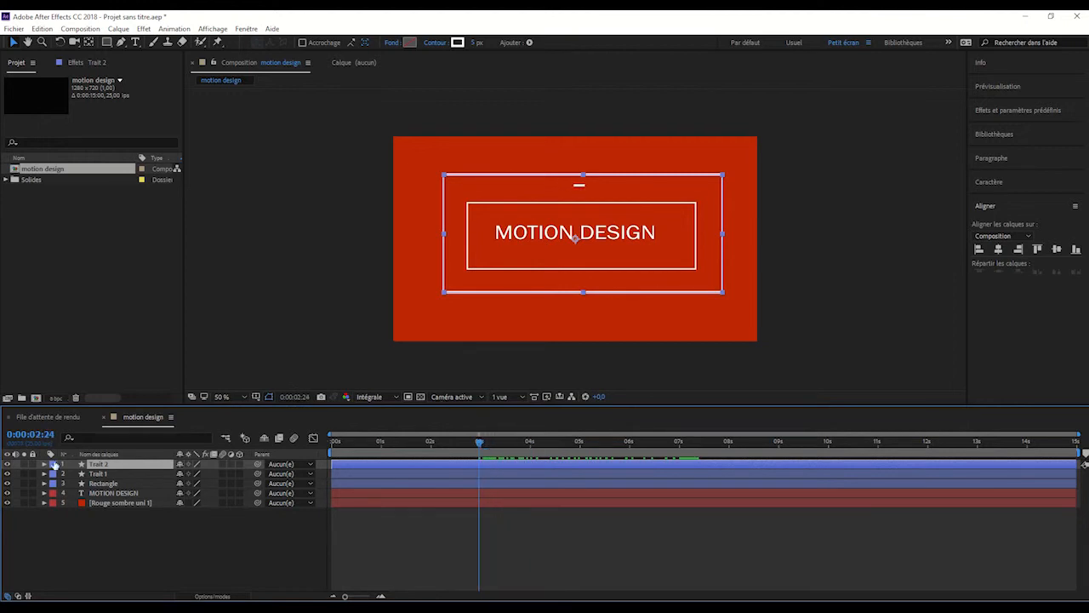
pyautogui.click(45, 465)
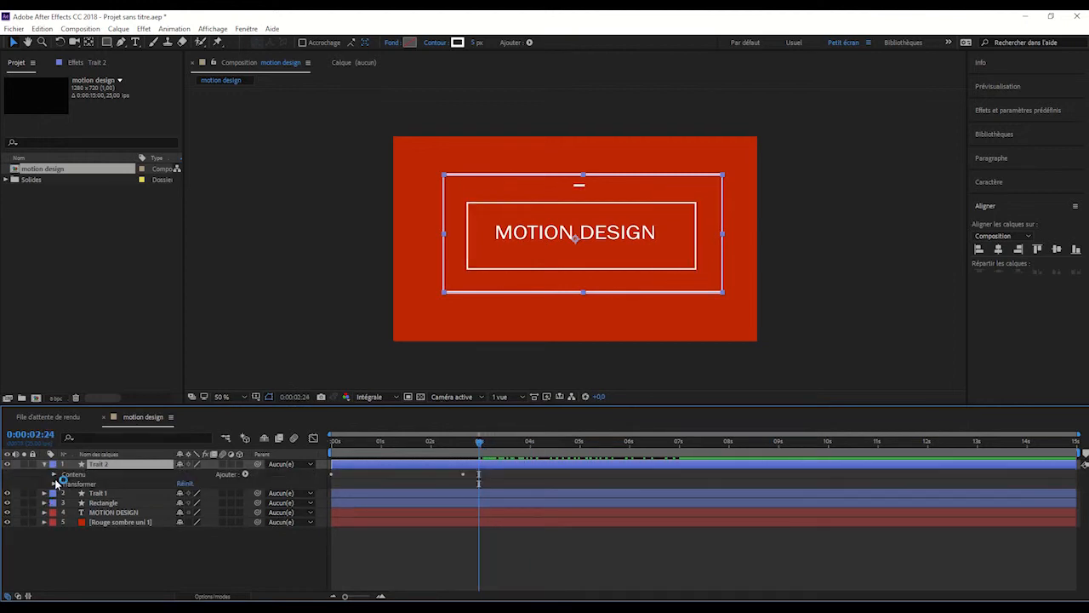
pyautogui.click(53, 474)
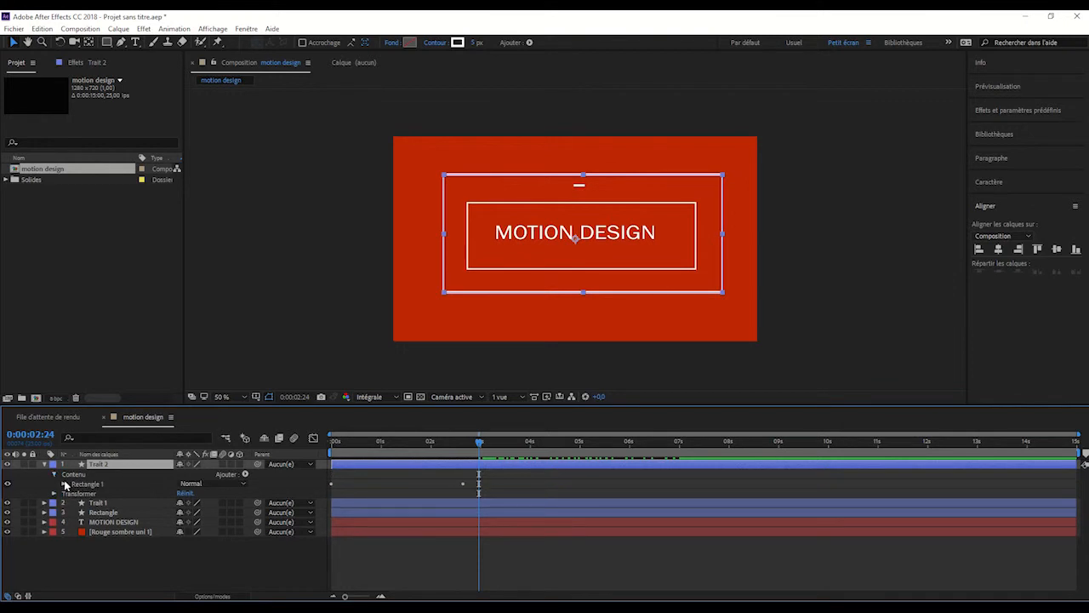
pyautogui.click(64, 483)
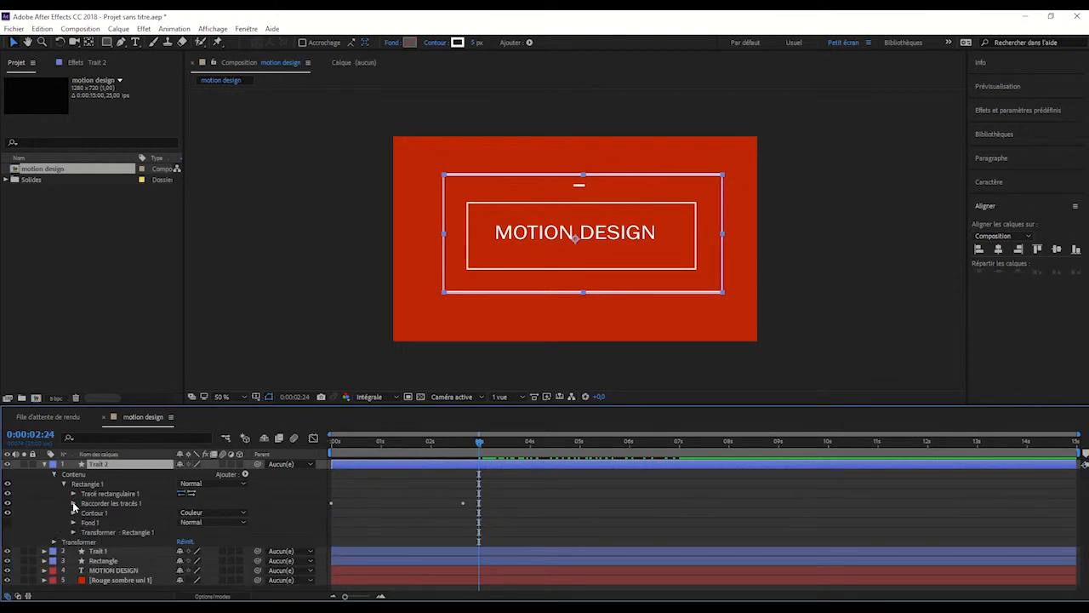
pyautogui.click(73, 503)
pyautogui.moveTo(480, 442); pyautogui.dragTo(467, 457)
pyautogui.click(463, 512)
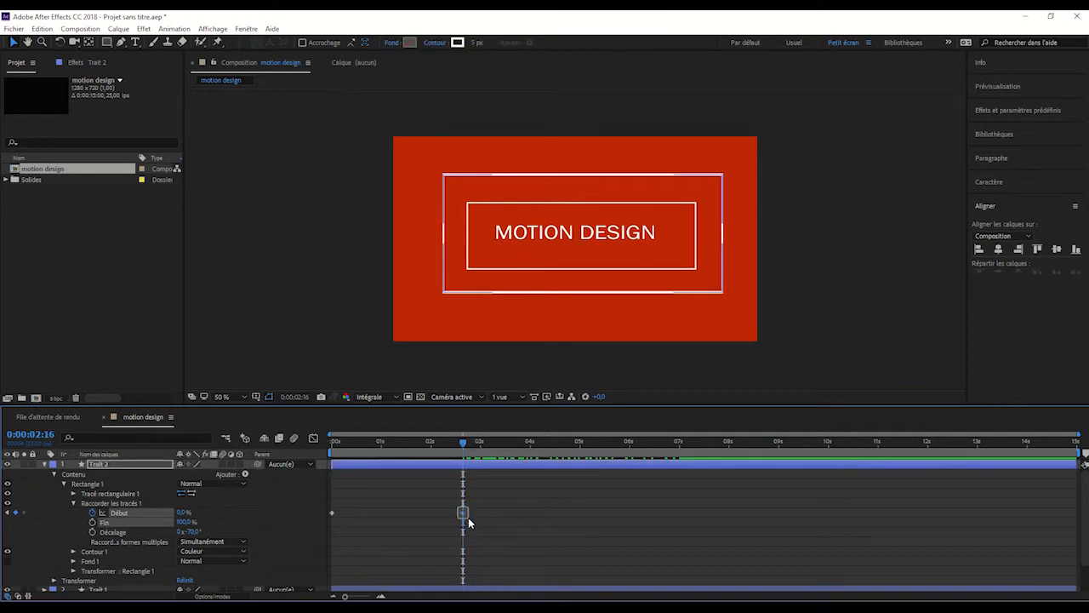
pyautogui.click(608, 483)
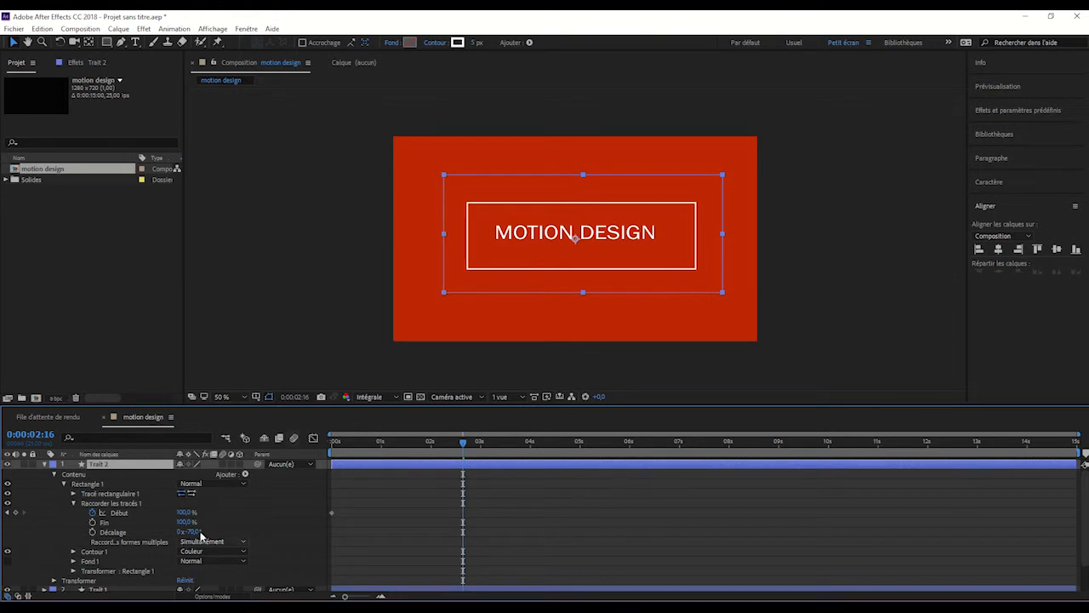
# Step: Add a Début keyframe at 0:00:02:16 on Trait 2 and set Début to 94% at 0:00:03:20, matching Trait 1's keyframe time
pyautogui.click(15, 513)
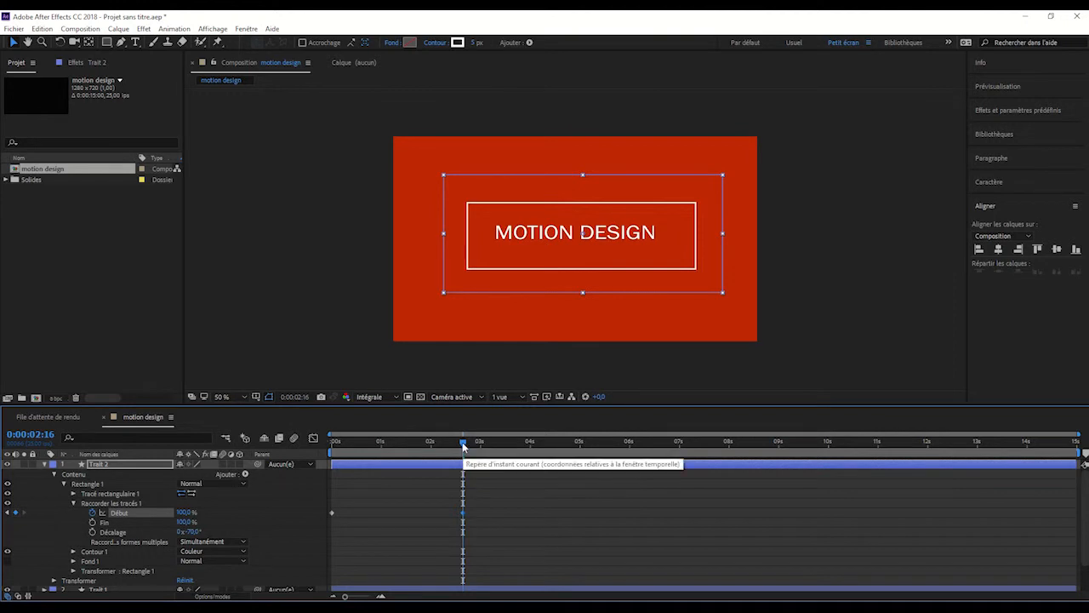
pyautogui.moveTo(462, 440); pyautogui.dragTo(518, 449)
pyautogui.scroll(-2, 623, 524)
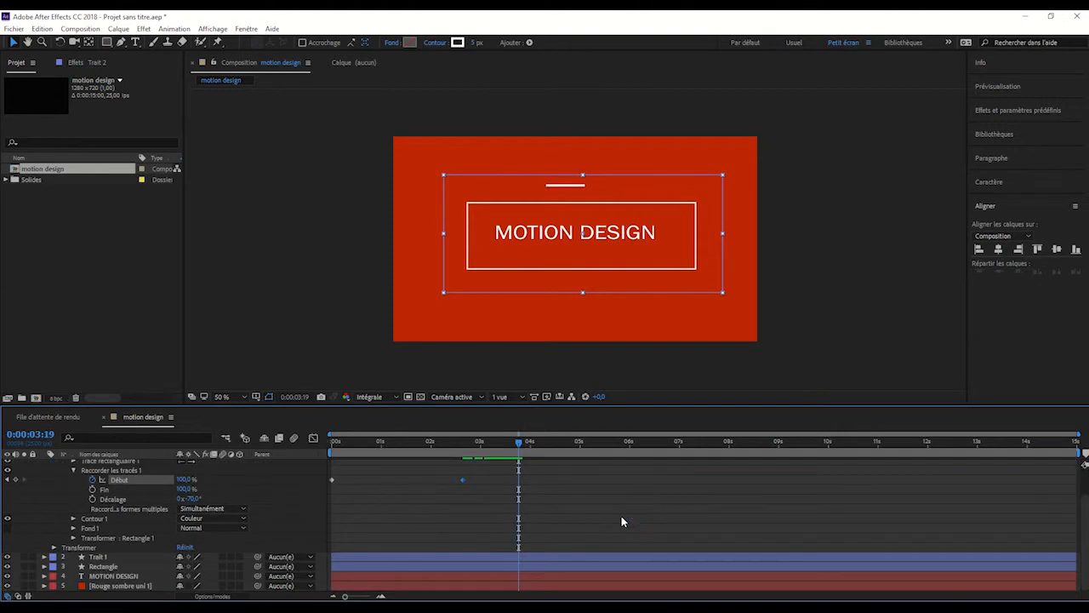
pyautogui.click(44, 557)
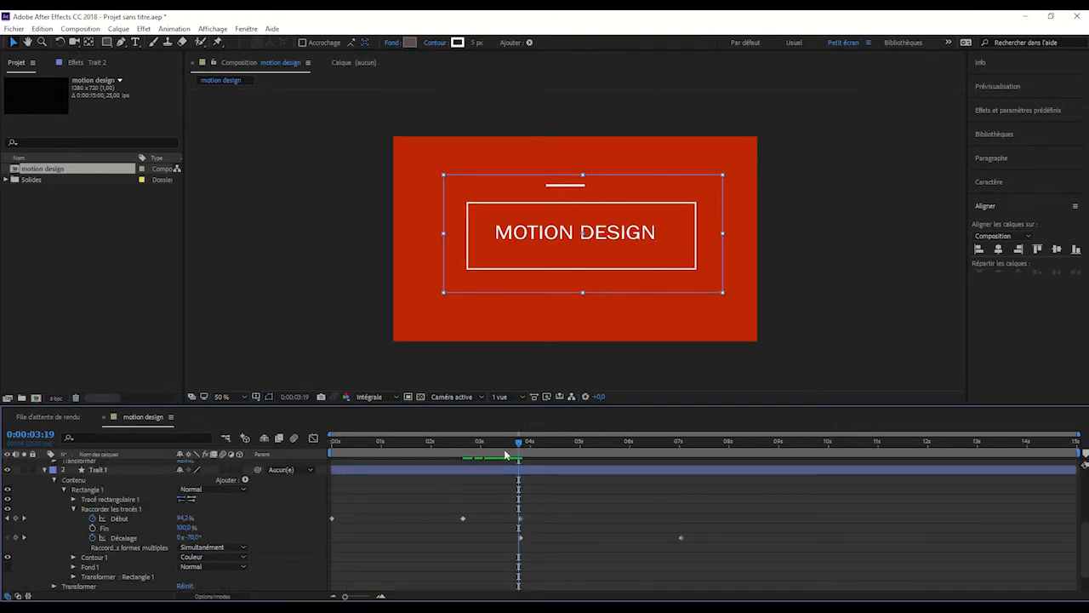
pyautogui.moveTo(518, 443); pyautogui.dragTo(519, 444)
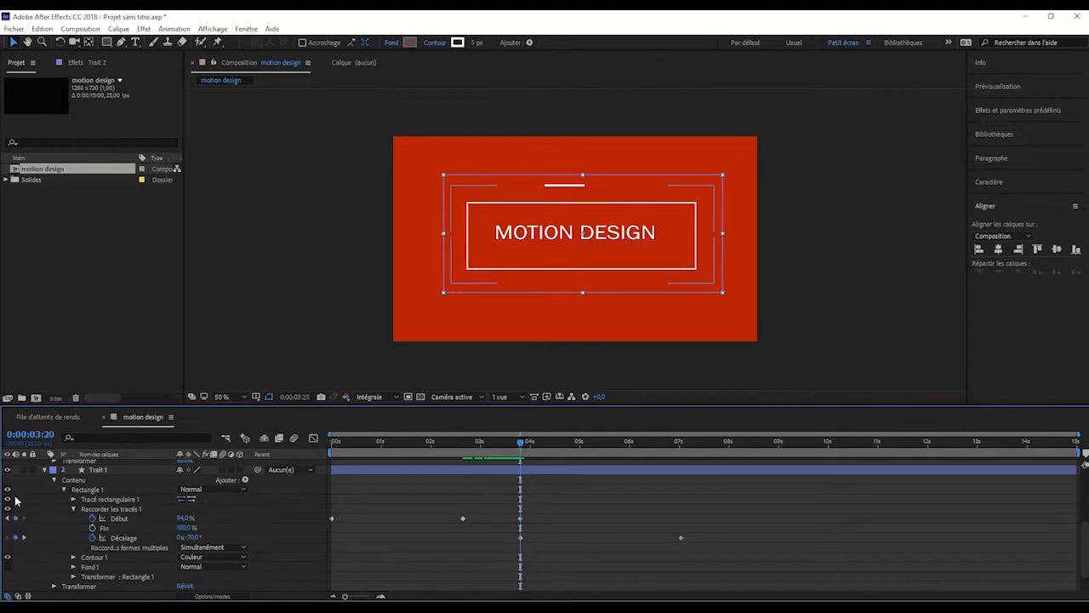
pyautogui.click(48, 470)
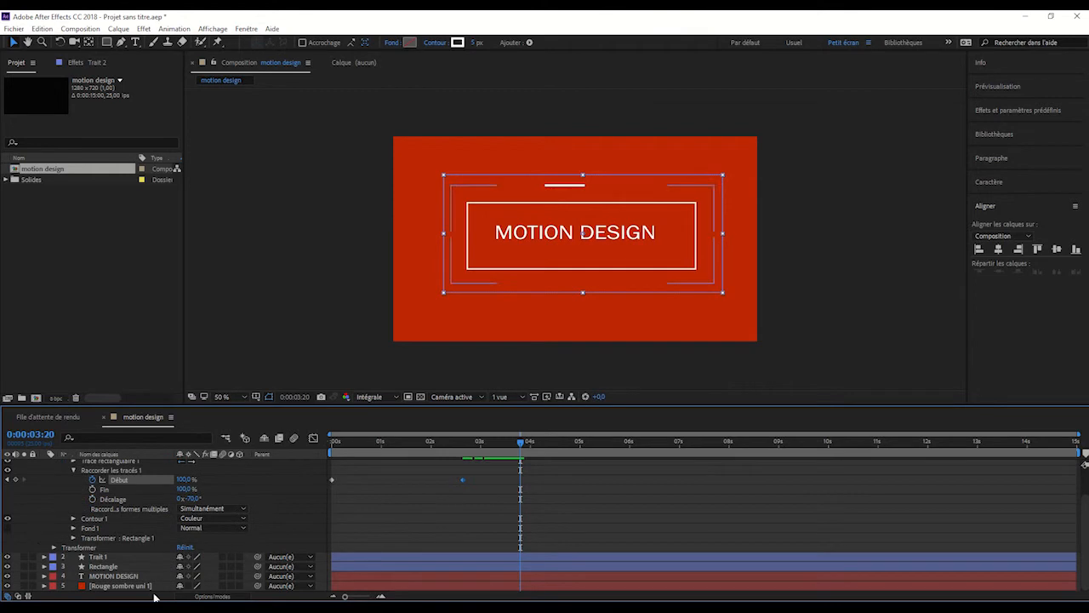
pyautogui.click(182, 480)
pyautogui.click(182, 480)
pyautogui.write('0')
pyautogui.write('4')
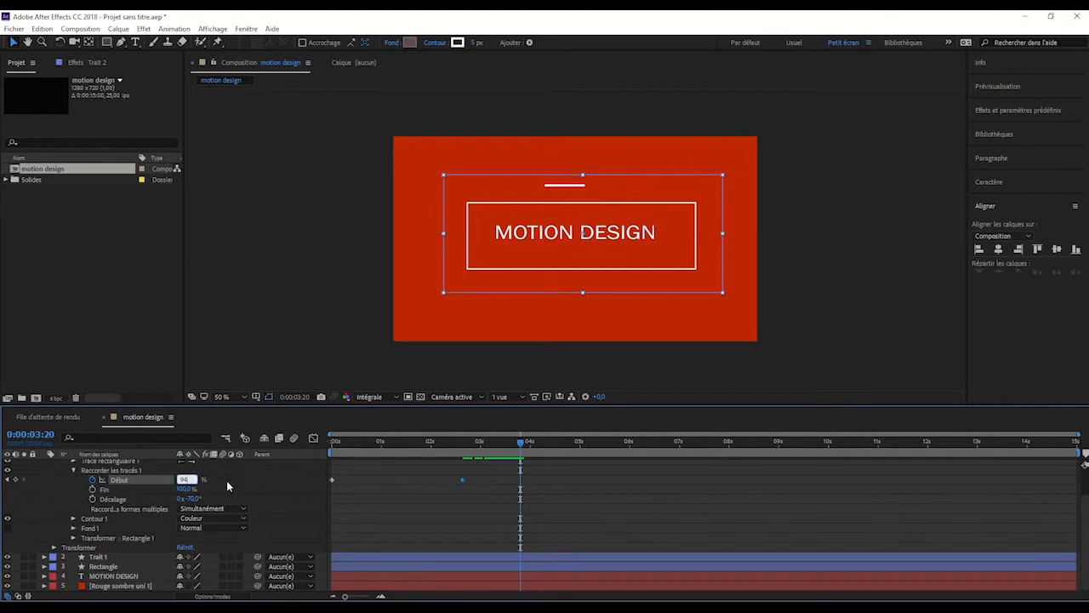
pyautogui.press('Return')
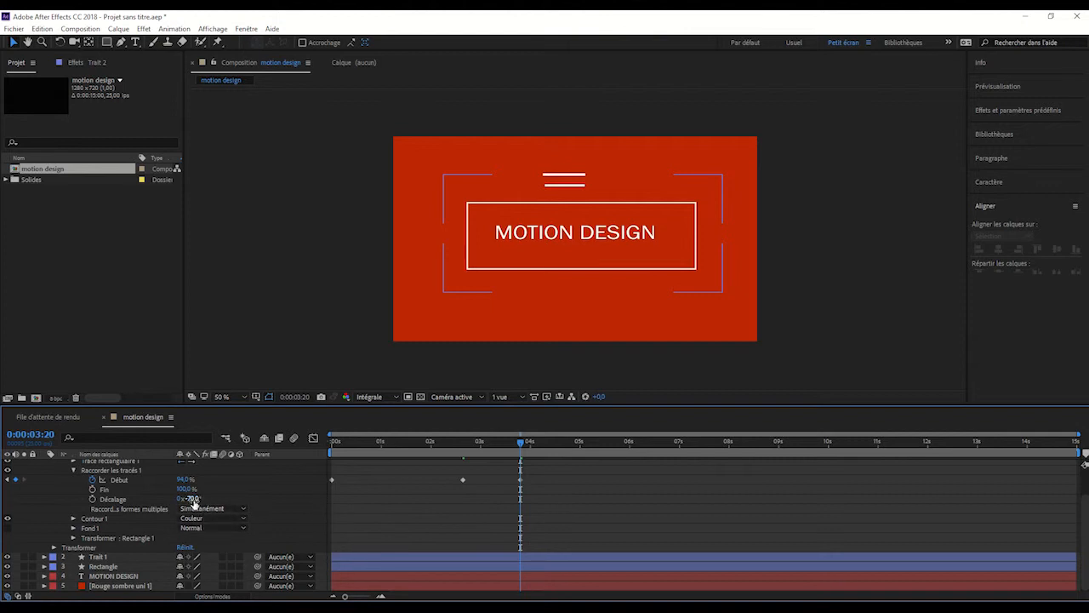
# Step: Set Trait 2's Décalage to -228° so its segment sits on the lower edge, and preview the animation from the start
pyautogui.moveTo(194, 498); pyautogui.dragTo(85, 478)
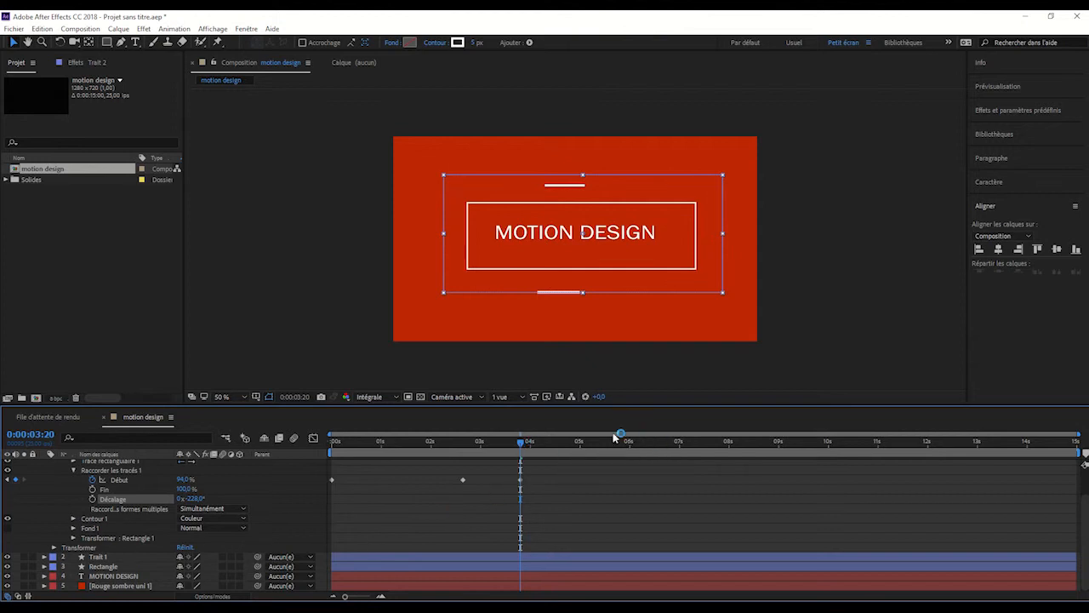
pyautogui.moveTo(522, 442); pyautogui.dragTo(322, 465)
pyautogui.press('space')
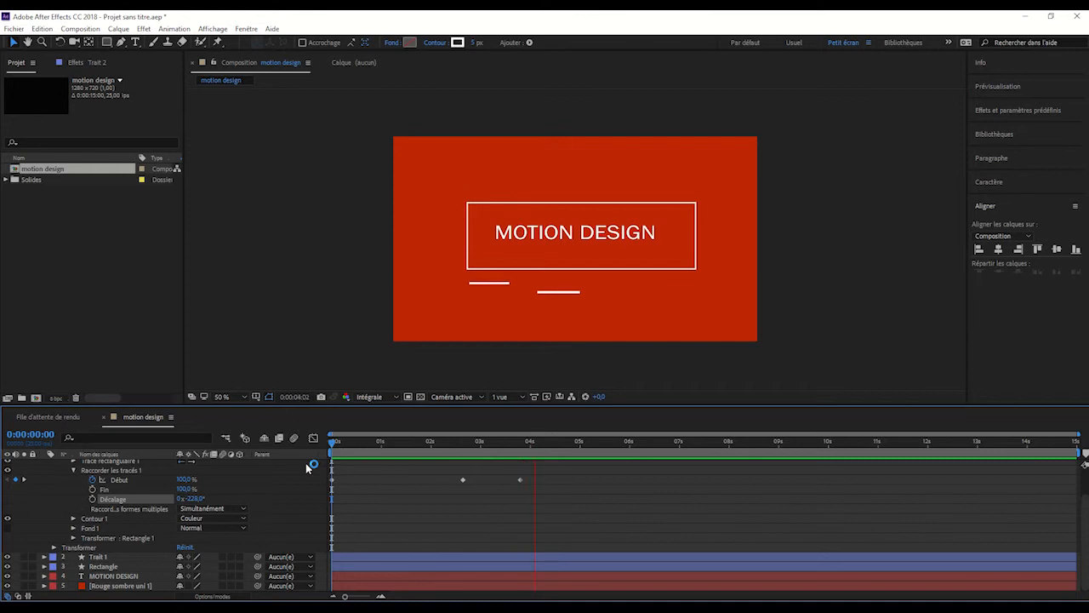
pyautogui.press('space')
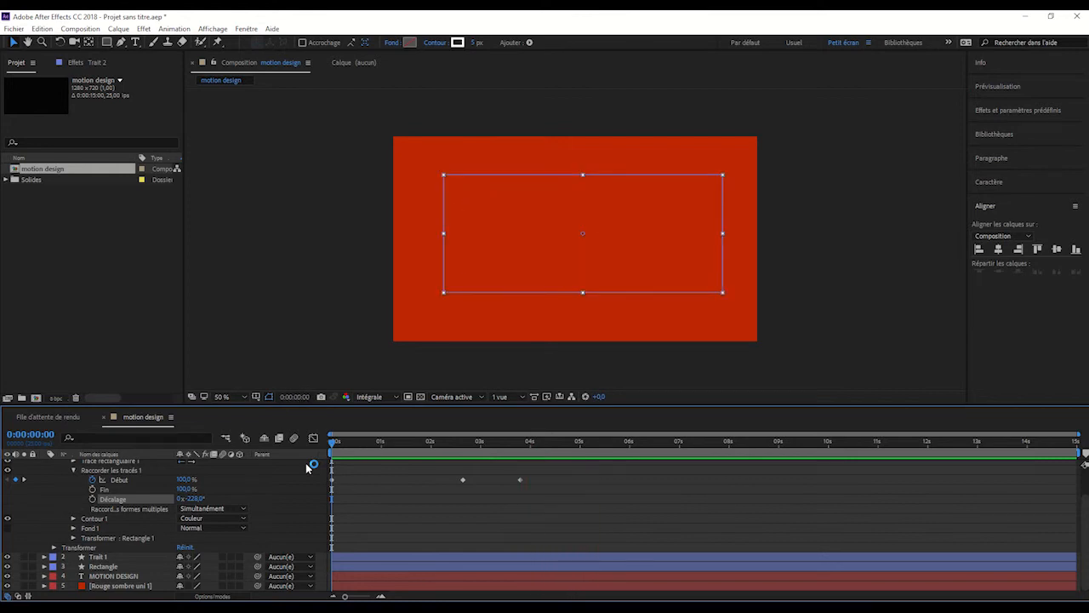
# Step: Keyframe Trait 2's Décalage at 0:00:03:19, set its revolutions to -3 at 0:00:07:01, and preview the animation
pyautogui.moveTo(332, 441); pyautogui.dragTo(525, 427)
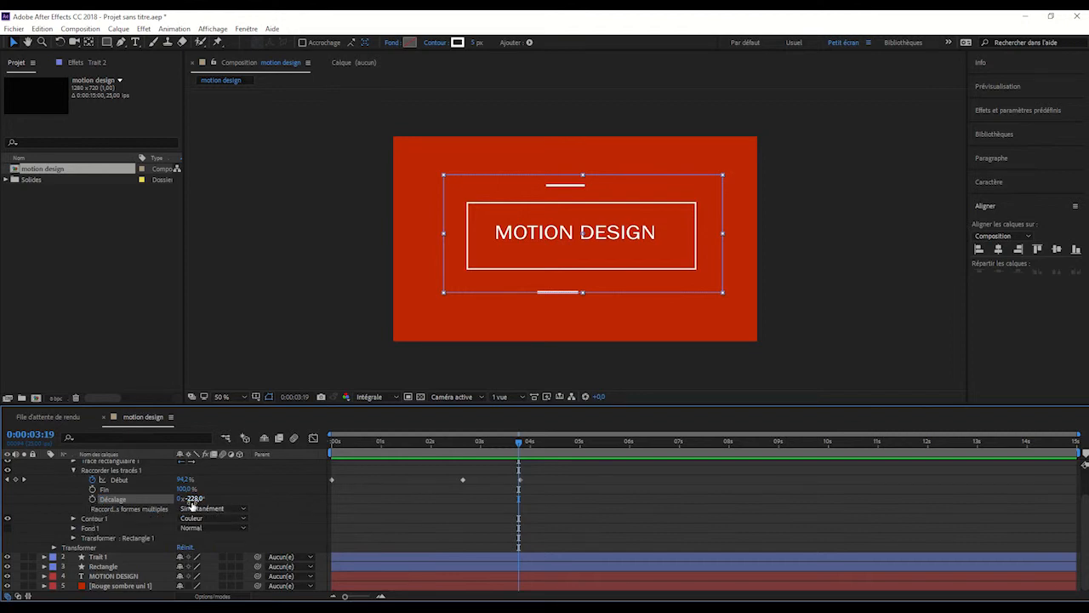
pyautogui.click(94, 500)
pyautogui.moveTo(522, 444); pyautogui.dragTo(682, 443)
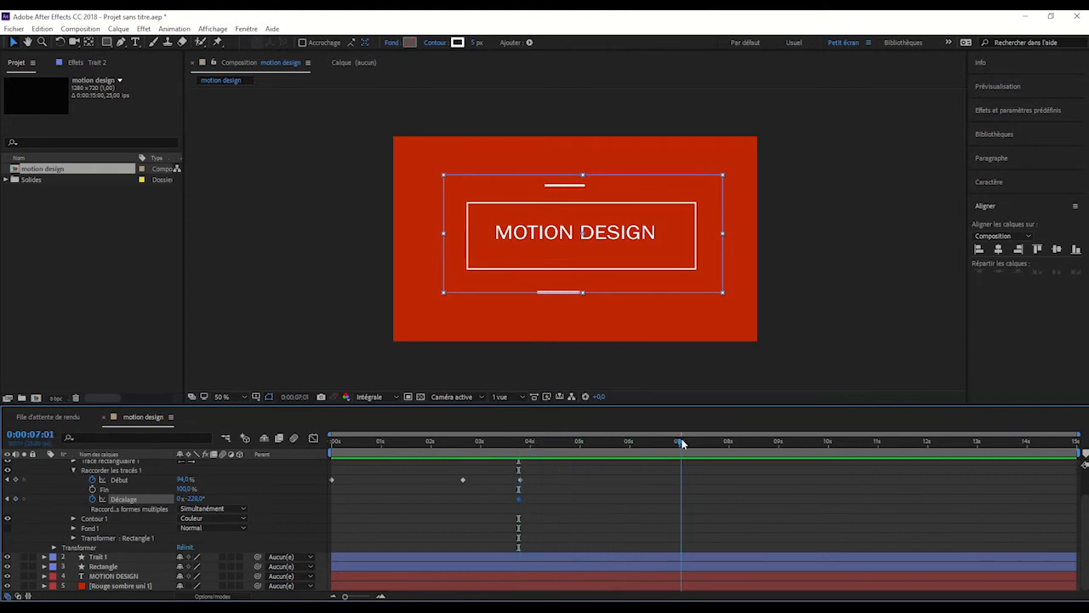
pyautogui.click(184, 499)
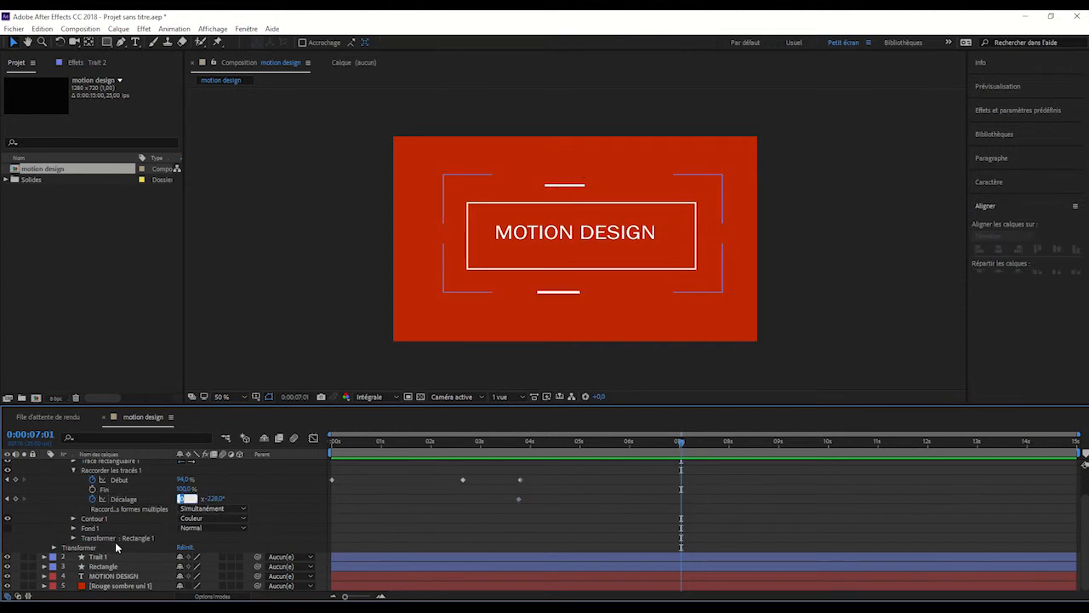
pyautogui.press('Return')
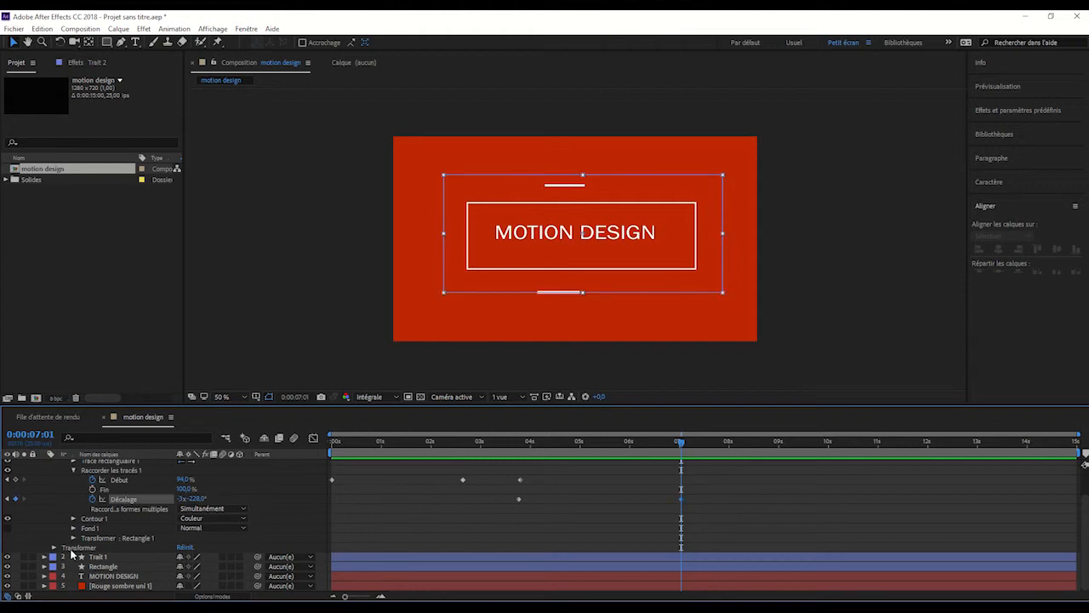
pyautogui.press('space')
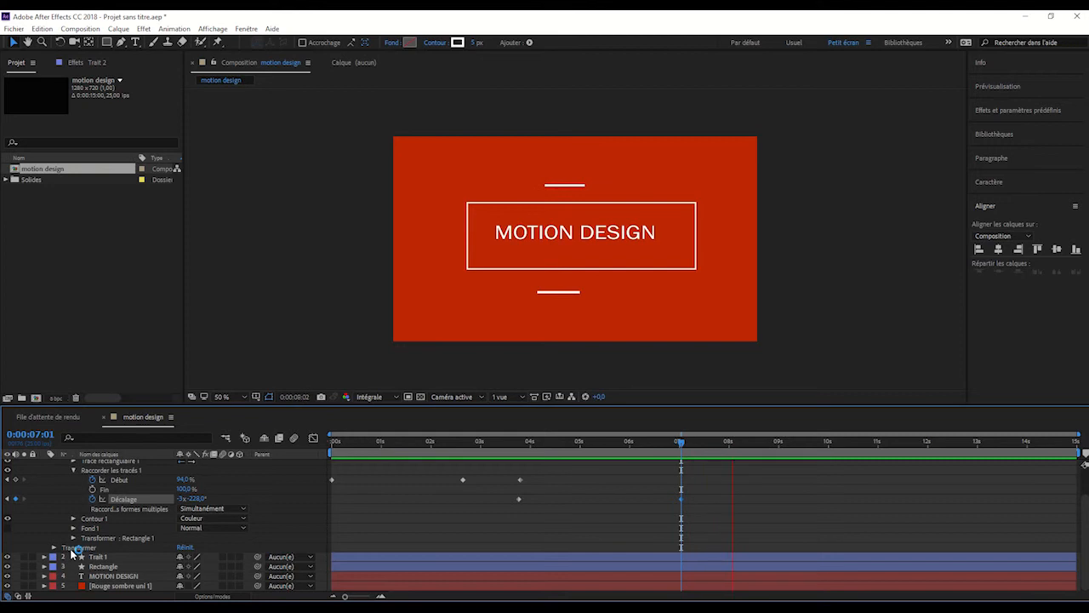
pyautogui.press('space')
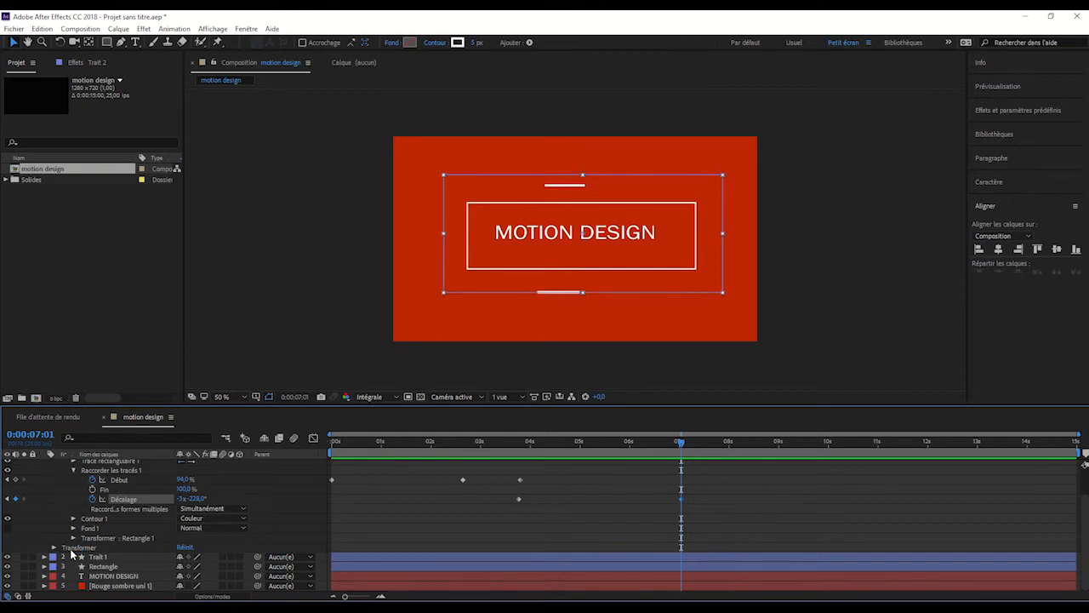
pyautogui.scroll(2, 57, 502)
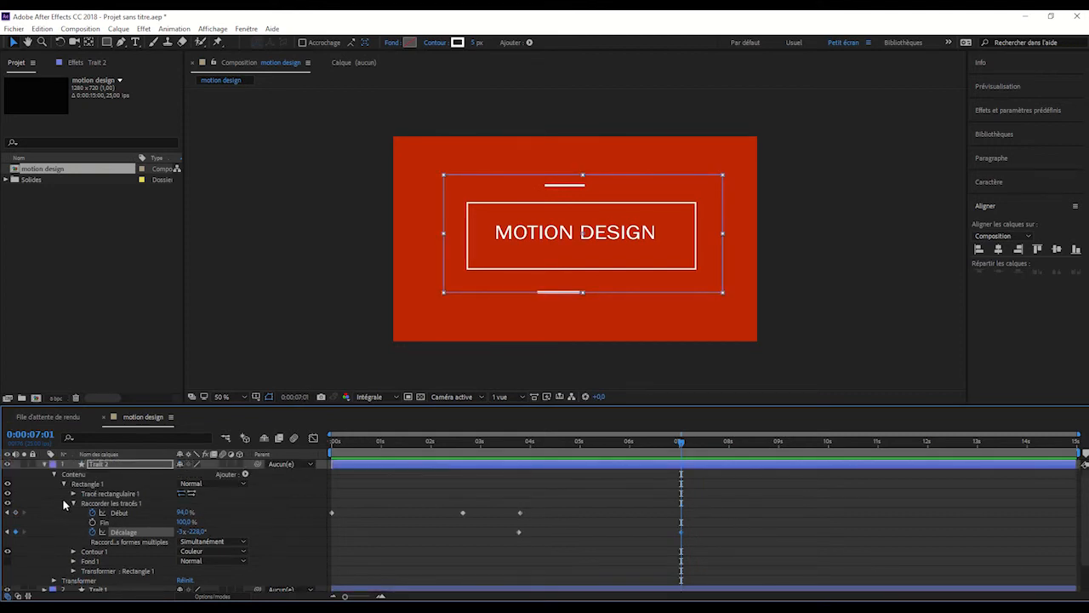
pyautogui.click(44, 464)
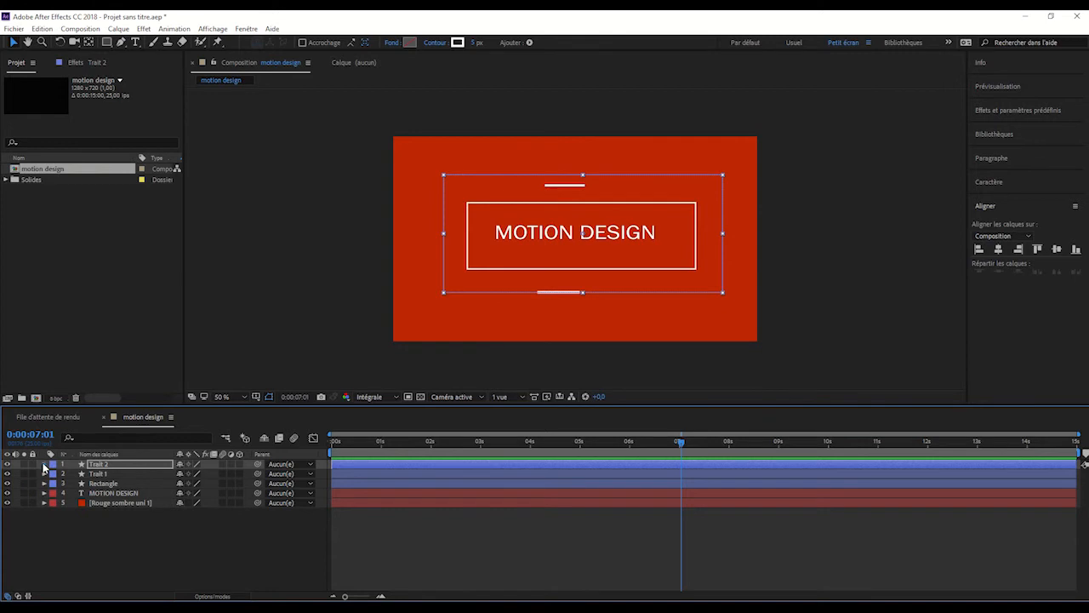
pyautogui.click(45, 463)
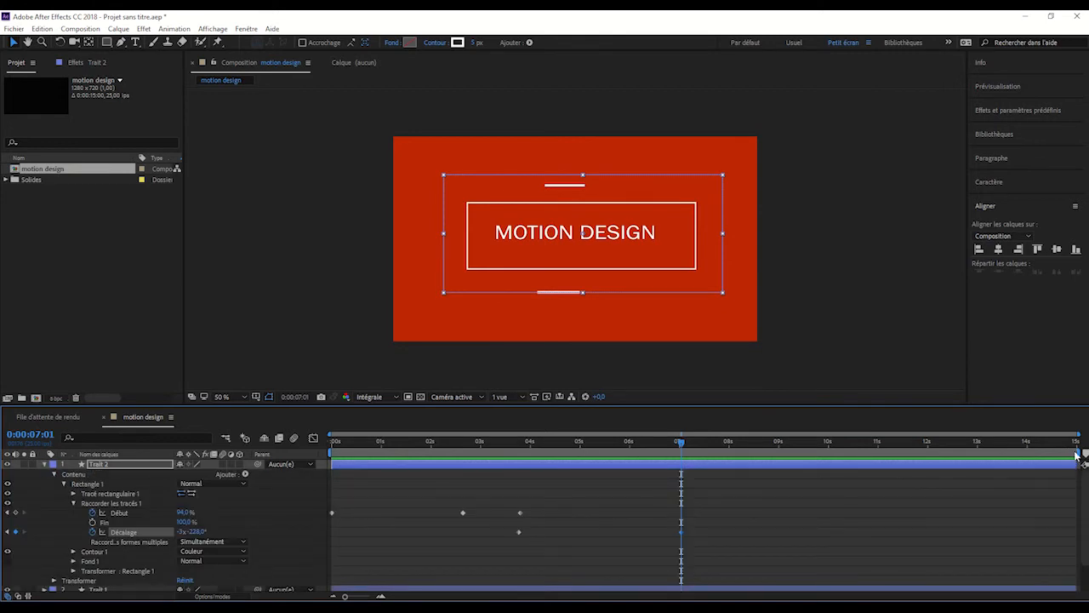
# Step: Shorten the work area to end at 0:00:07:01 and preview the animation within it
pyautogui.moveTo(1079, 452); pyautogui.dragTo(904, 483)
pyautogui.moveTo(794, 488); pyautogui.dragTo(698, 486)
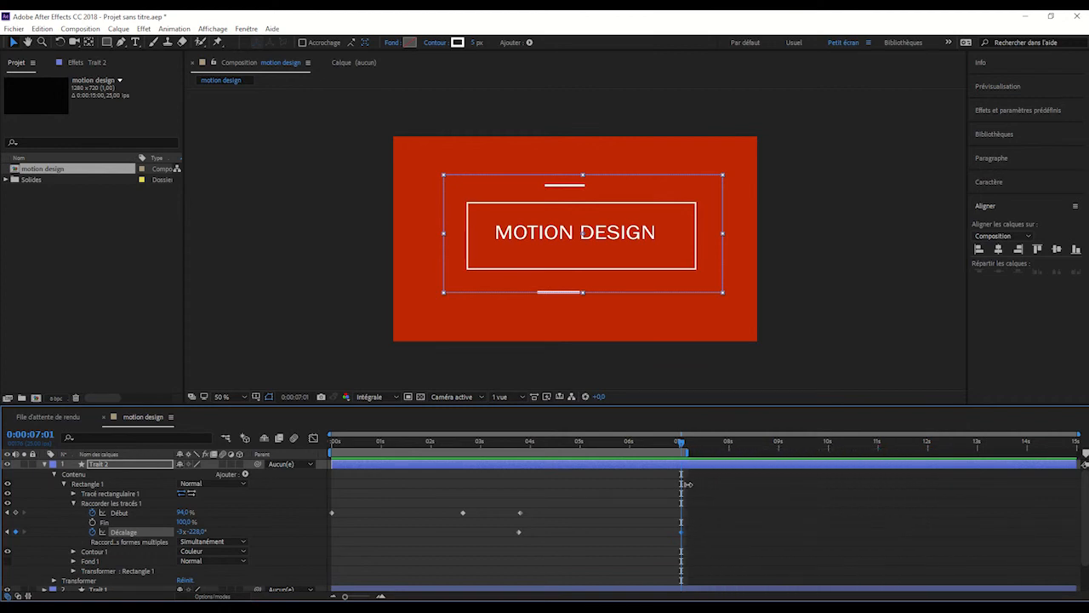
pyautogui.press('space')
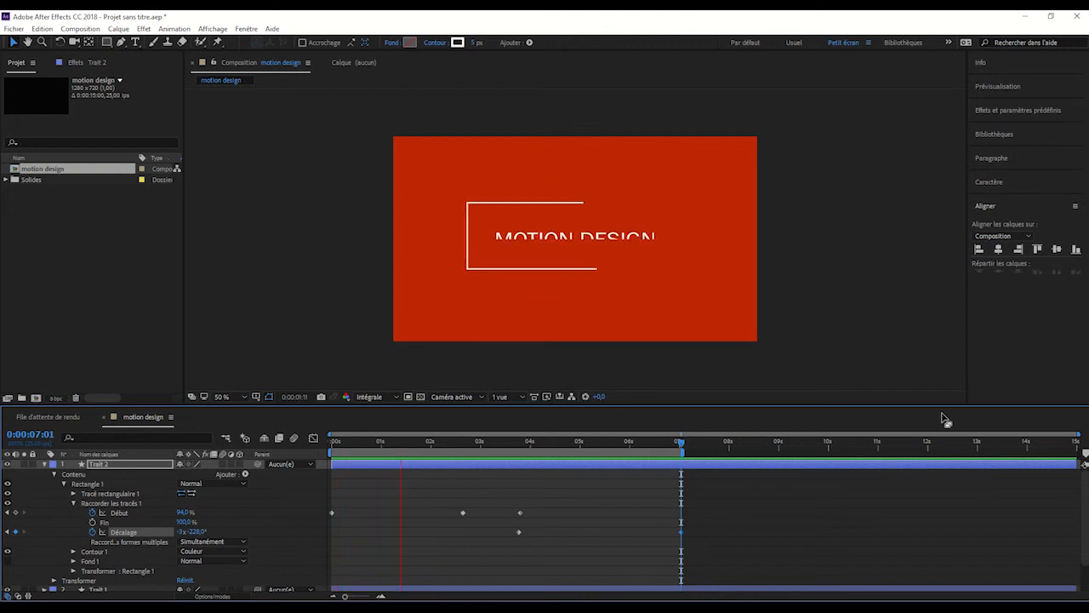